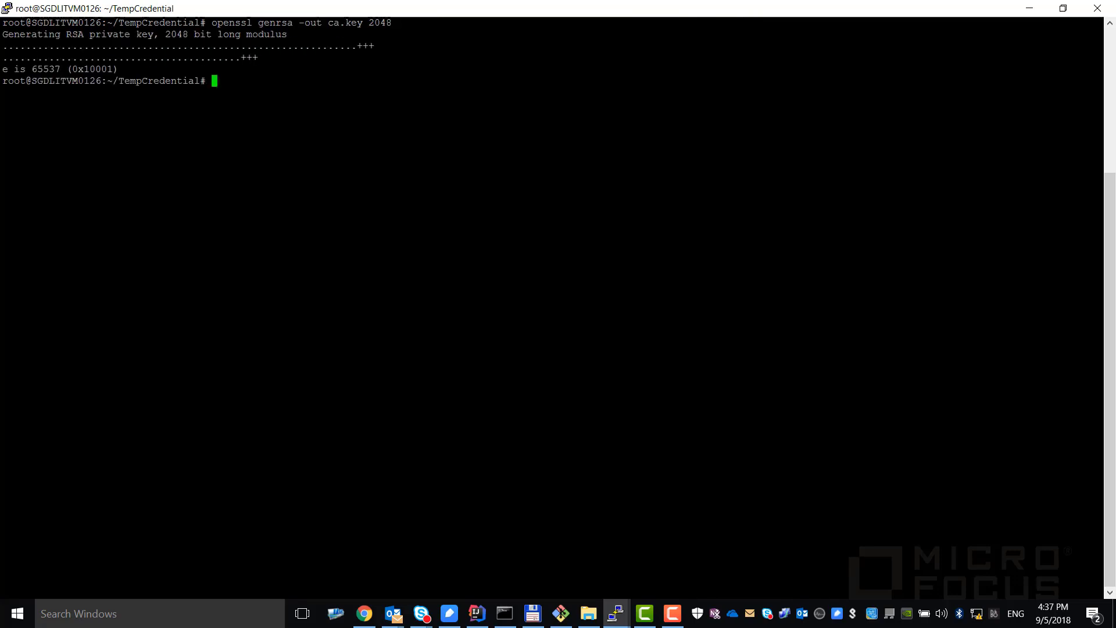
- Rerun the openssl commands that create the self-signed ca.crt and the 2048-bit server.key
{"action": "key", "text": "Up"}
{"action": "key", "text": "Up"}
{"action": "key", "text": "Up"}
{"action": "key", "text": "Up"}
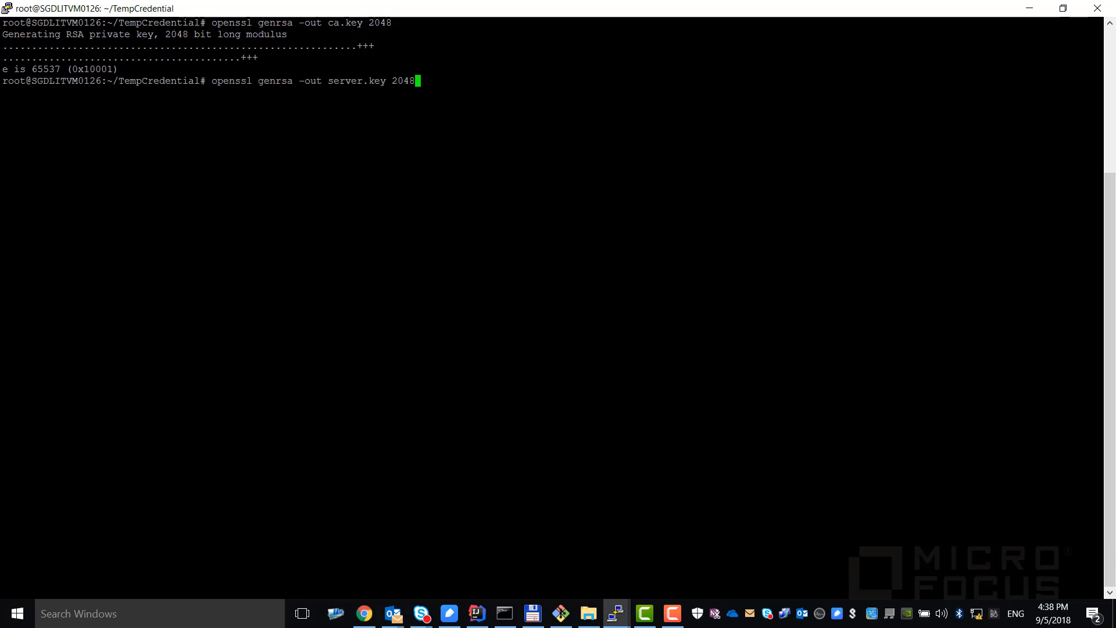
{"action": "key", "text": "Down"}
{"action": "key", "text": "Down"}
{"action": "key", "text": "Down"}
{"action": "key", "text": "Up"}
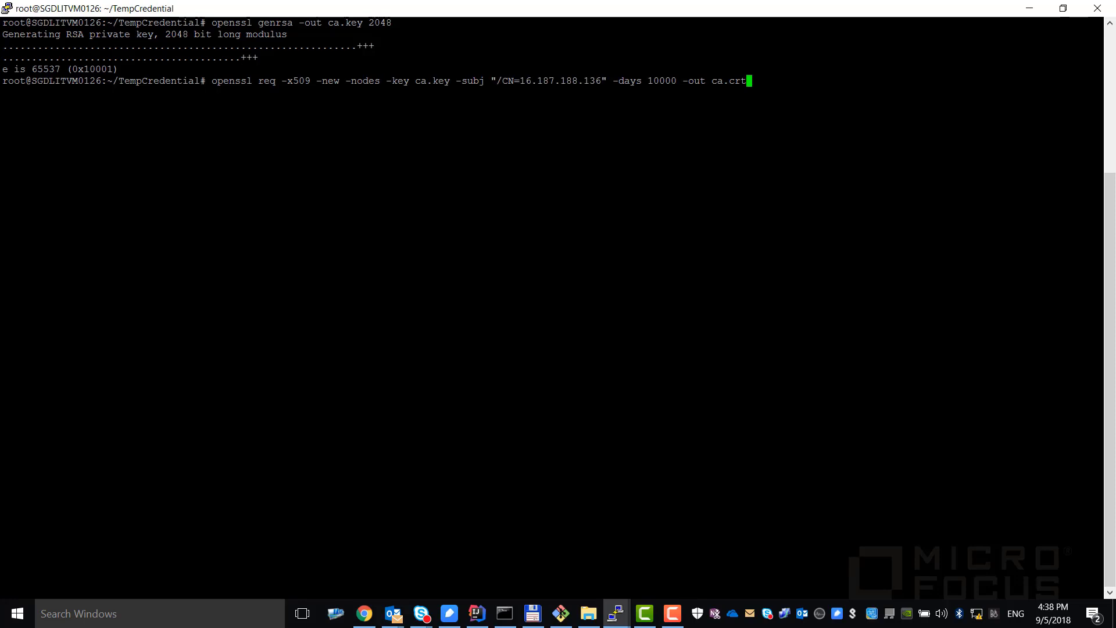
{"action": "key", "text": "Return"}
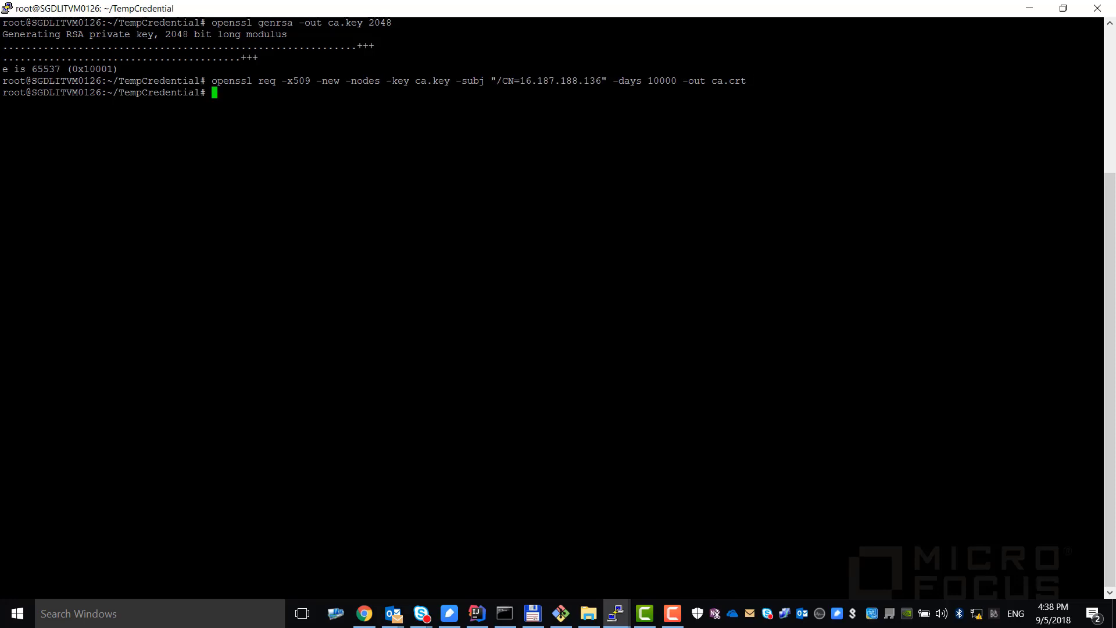
{"action": "key", "text": "Up"}
{"action": "key", "text": "Up"}
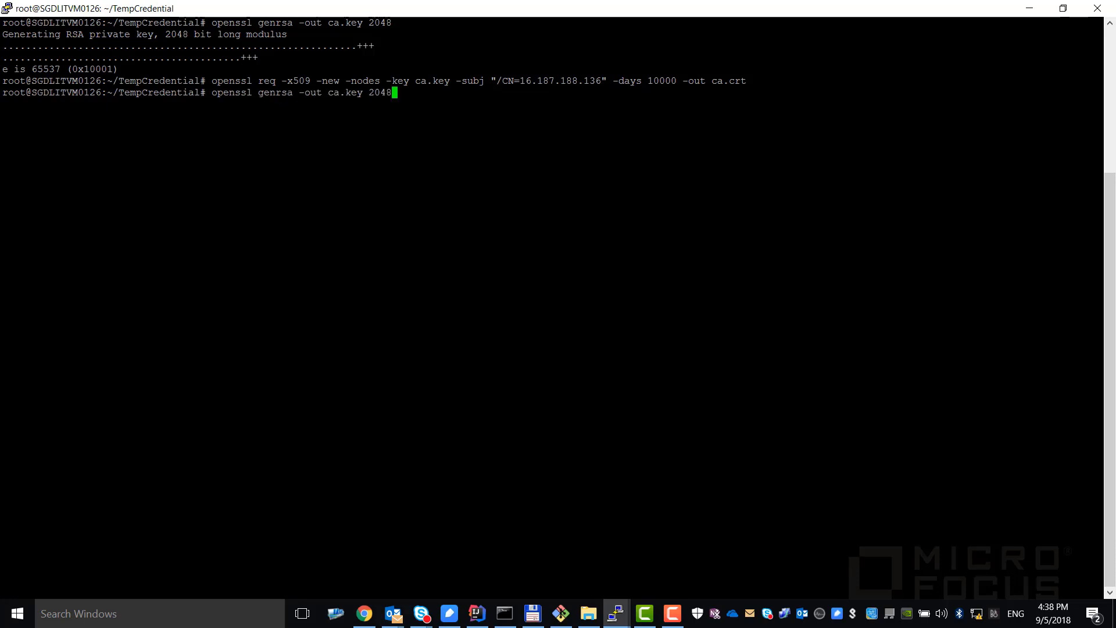
{"action": "key", "text": "Up"}
{"action": "key", "text": "Up"}
{"action": "key", "text": "Up"}
{"action": "key", "text": "Up"}
{"action": "key", "text": "Return"}
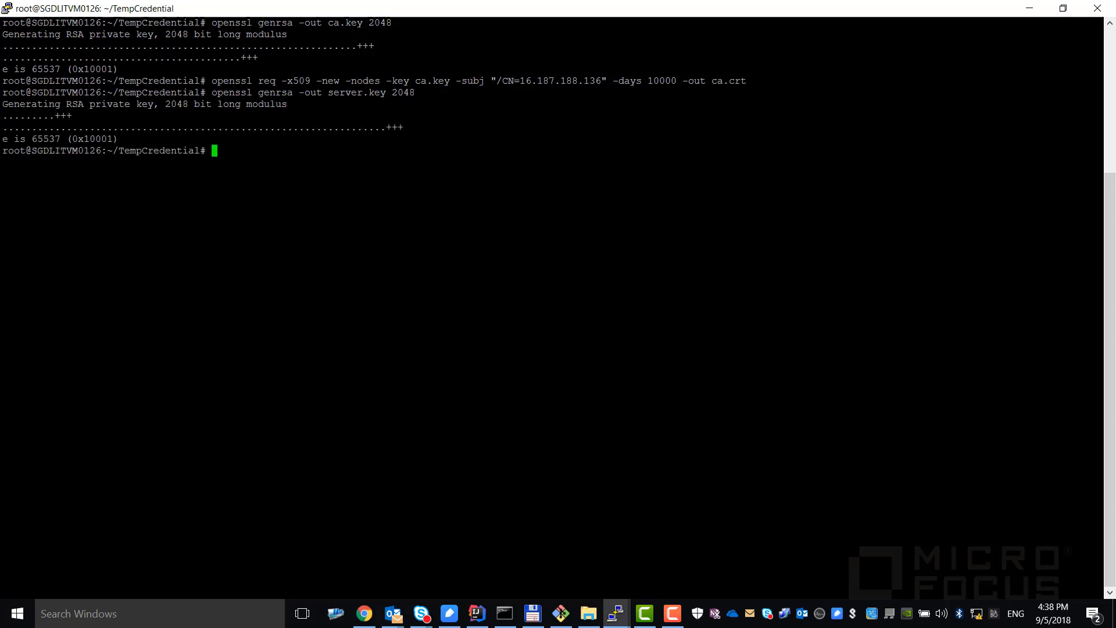
- Create server.csr, sign server.crt with the CA for 5000 days, and list the files
{"action": "key", "text": "Up"}
{"action": "key", "text": "Up"}
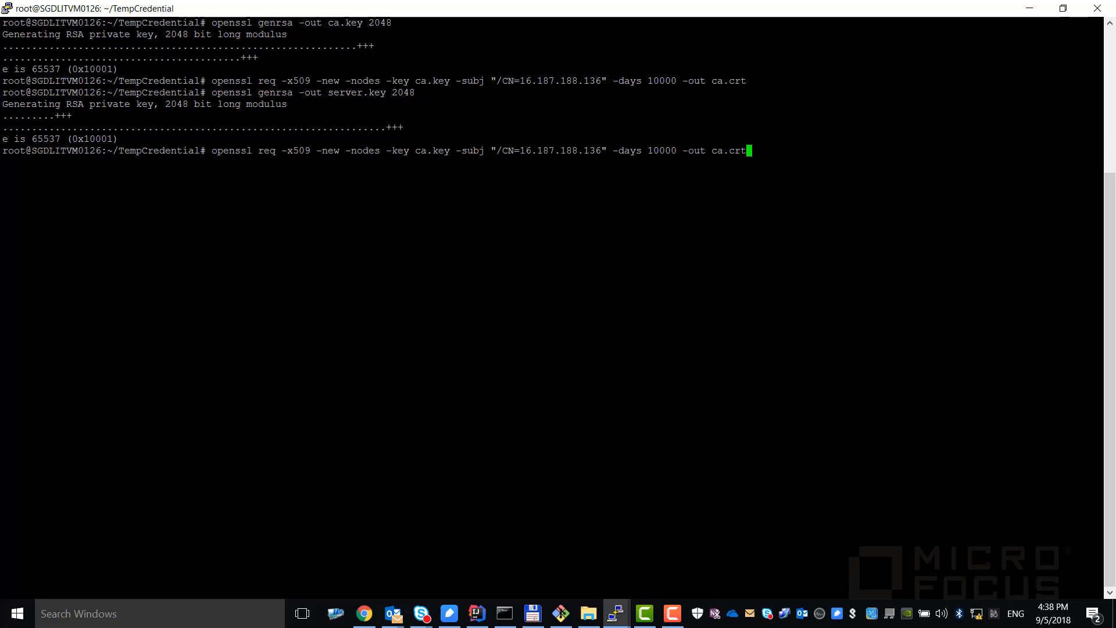
{"action": "key", "text": "Up"}
{"action": "key", "text": "Up"}
{"action": "key", "text": "Up"}
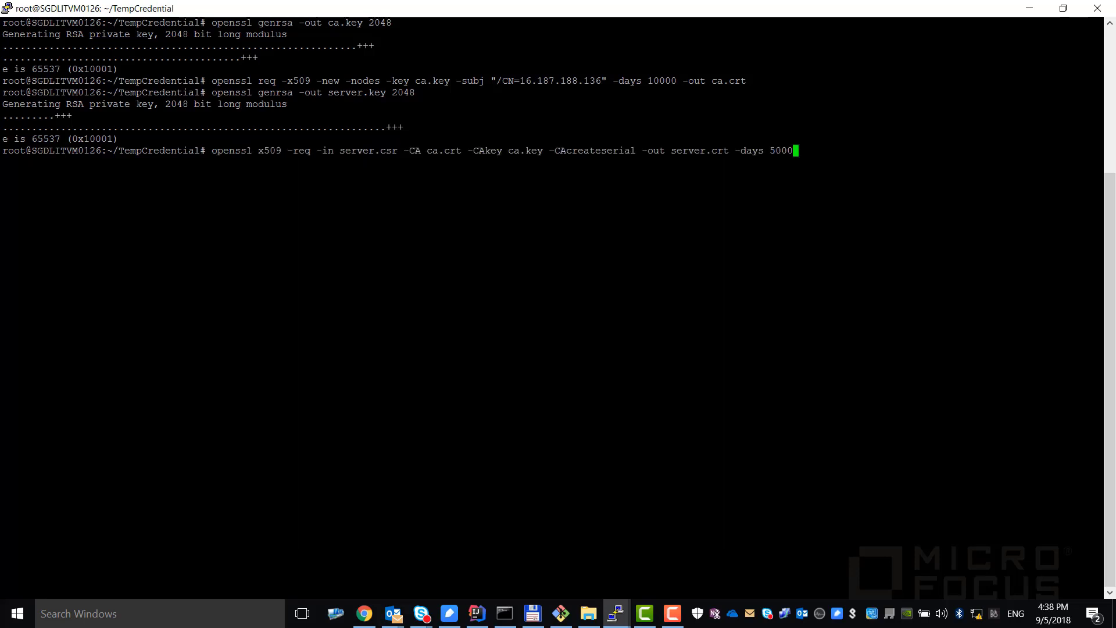
{"action": "key", "text": "Up"}
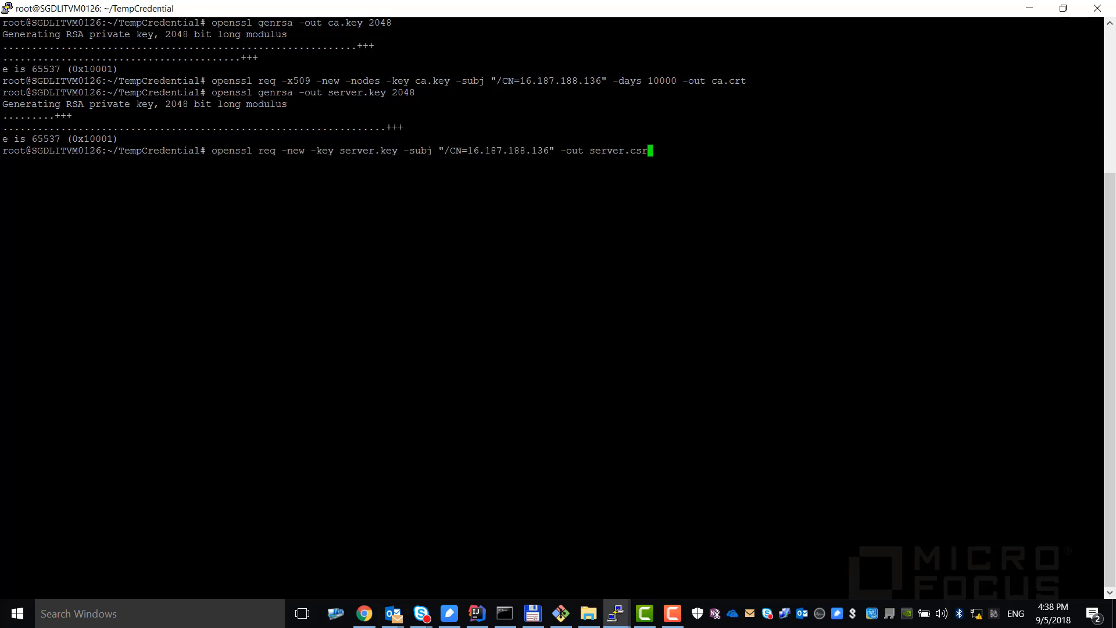
{"action": "key", "text": "Return"}
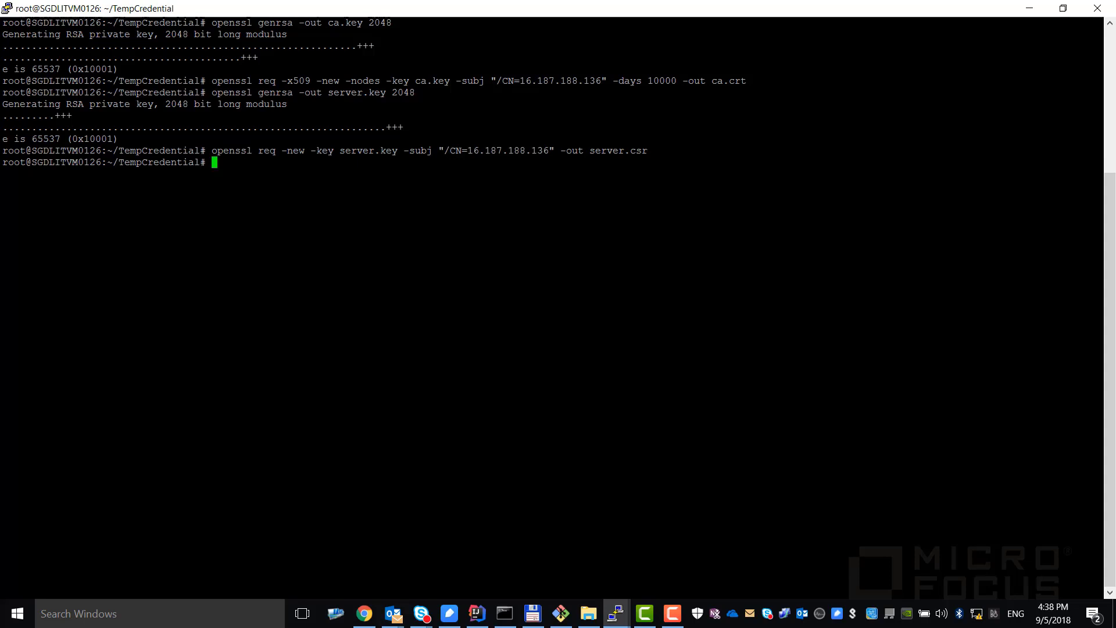
{"action": "key", "text": "Up"}
{"action": "key", "text": "Up"}
{"action": "key", "text": "Up"}
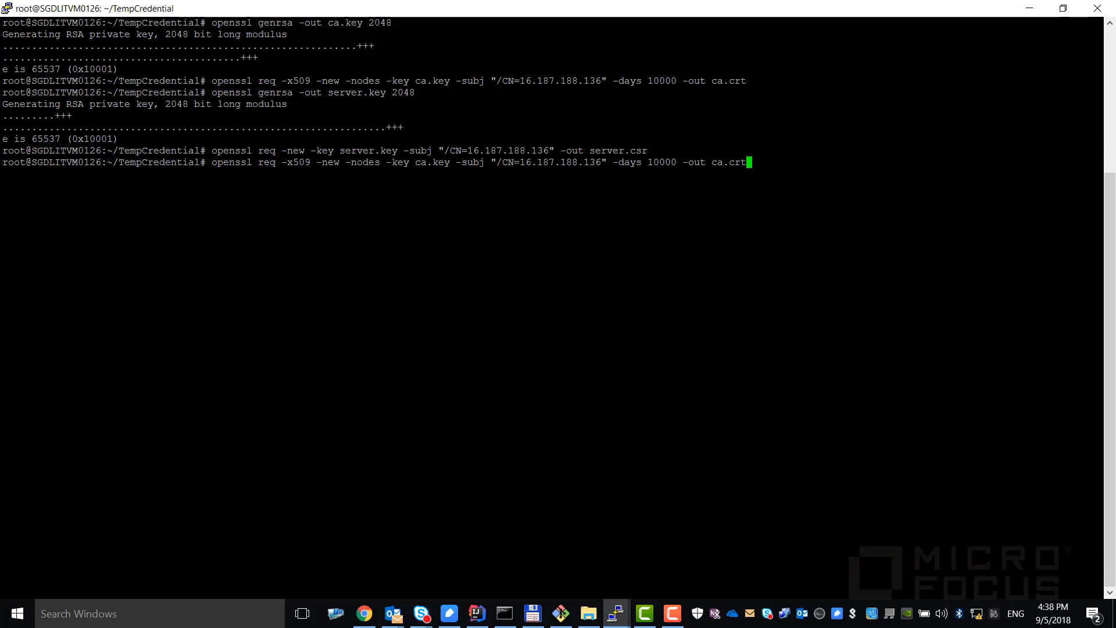
{"action": "key", "text": "Up"}
{"action": "key", "text": "Up"}
{"action": "key", "text": "Up"}
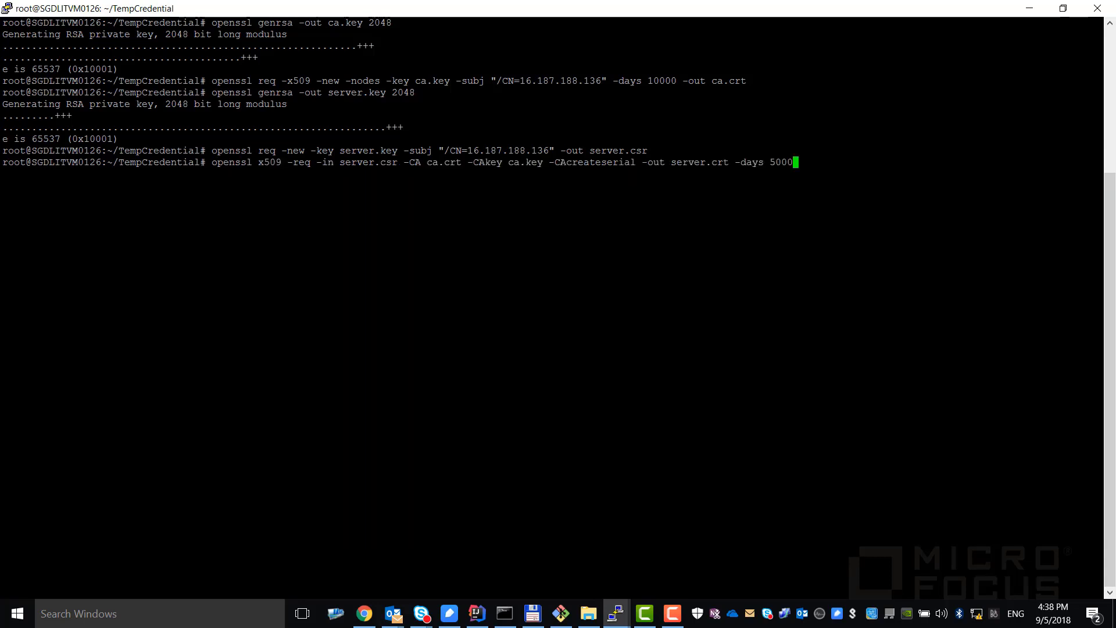
{"action": "key", "text": "Return"}
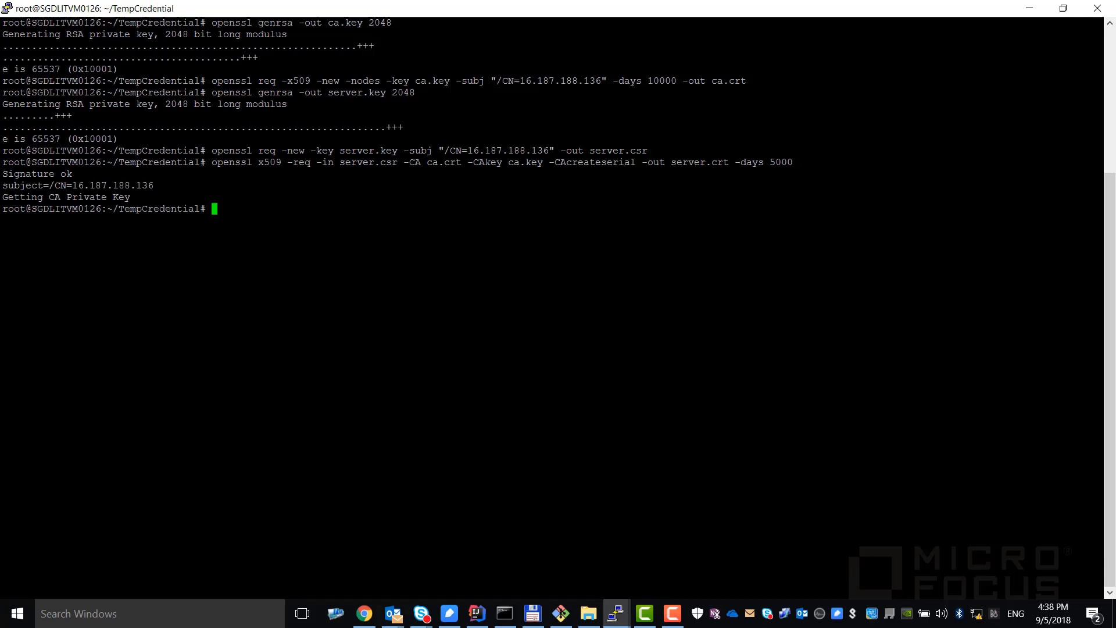
{"action": "type", "text": "ls"}
{"action": "key", "text": "Return"}
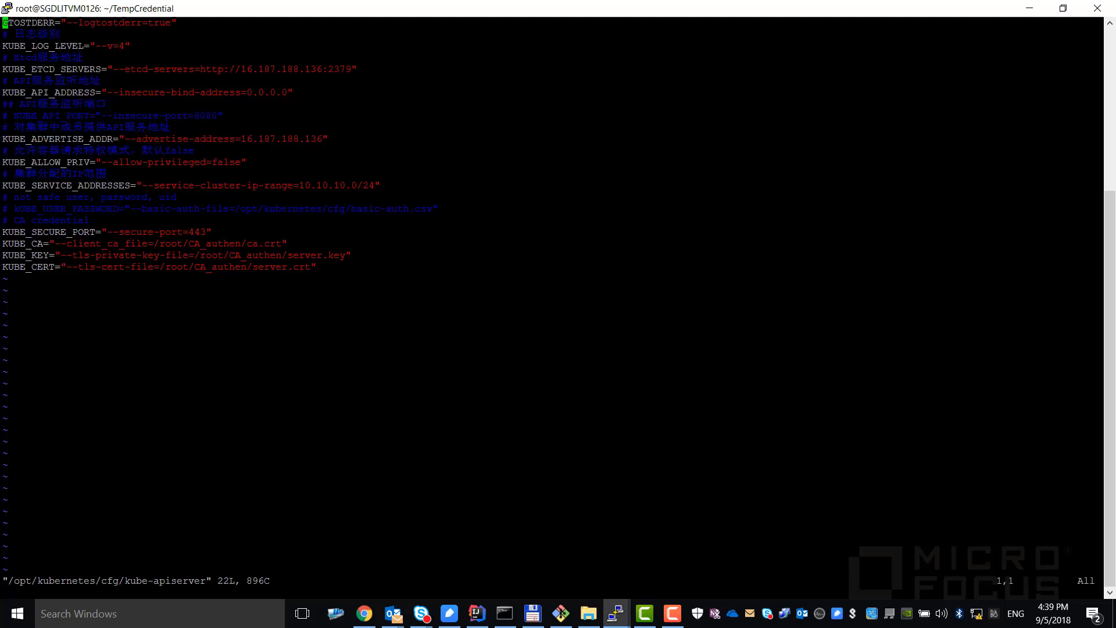
- Check that kube-apiserver's KUBE_CA, KUBE_KEY and KUBE_CERT paths use /root/CA_authen, then save with :wq
{"action": "left_click_drag", "start_coordinate": [50, 243], "coordinate": [276, 266]}
{"action": "left_click", "coordinate": [276, 267]}
{"action": "type", "text": ":w"}
{"action": "type", "text": "q"}
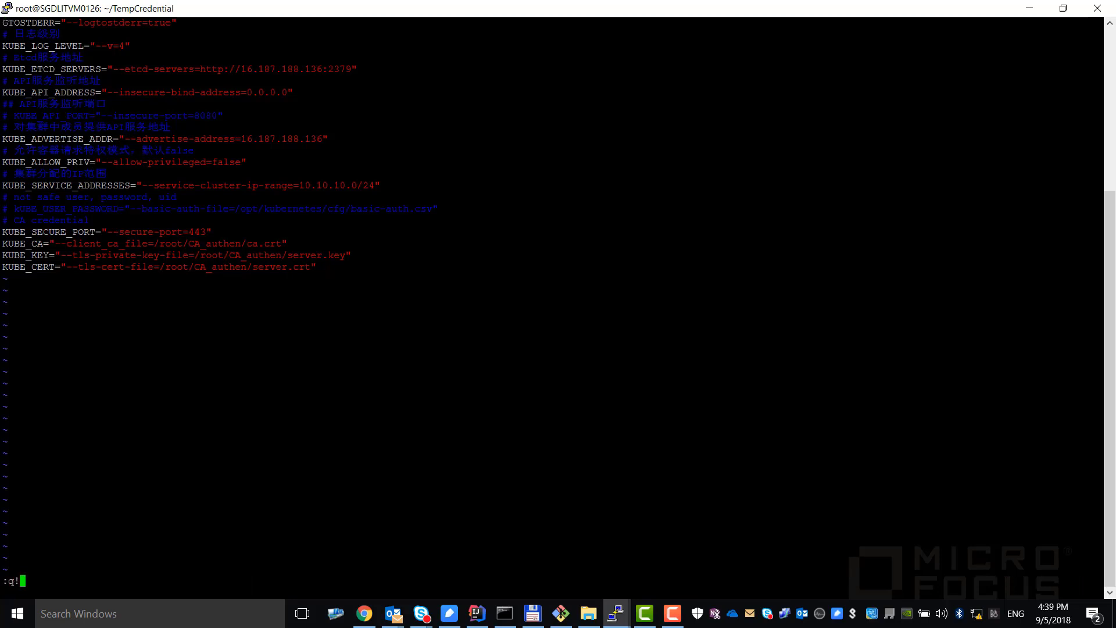
{"action": "key", "text": "Return"}
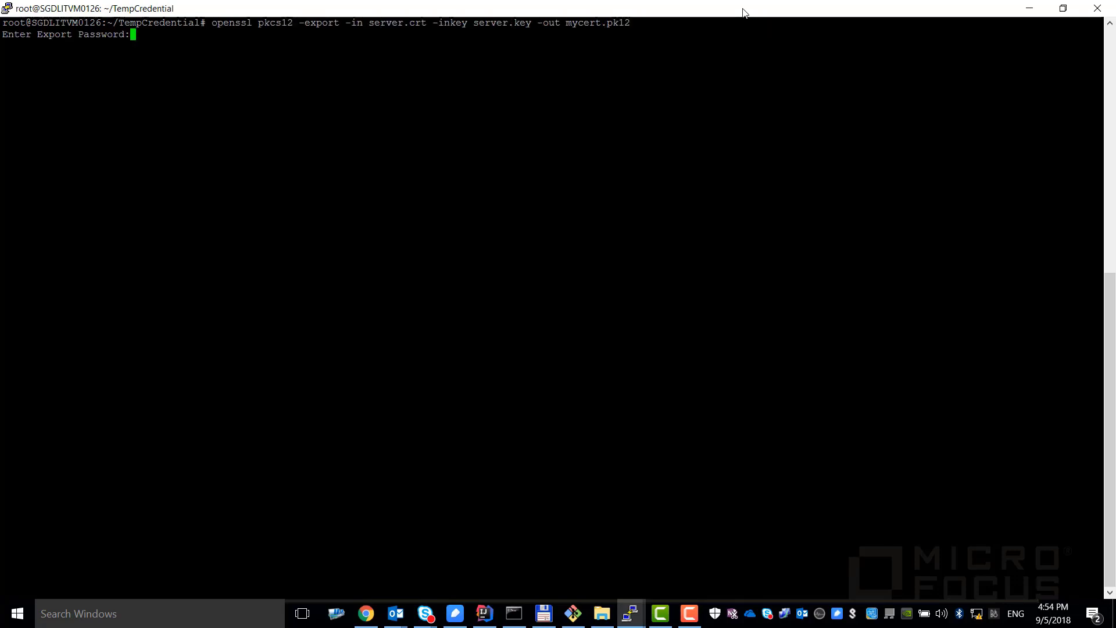
- Export server.crt and server.key to mycert.pk12, then import it into keystore.jks, overwriting alias 1
{"action": "key", "text": "Return"}
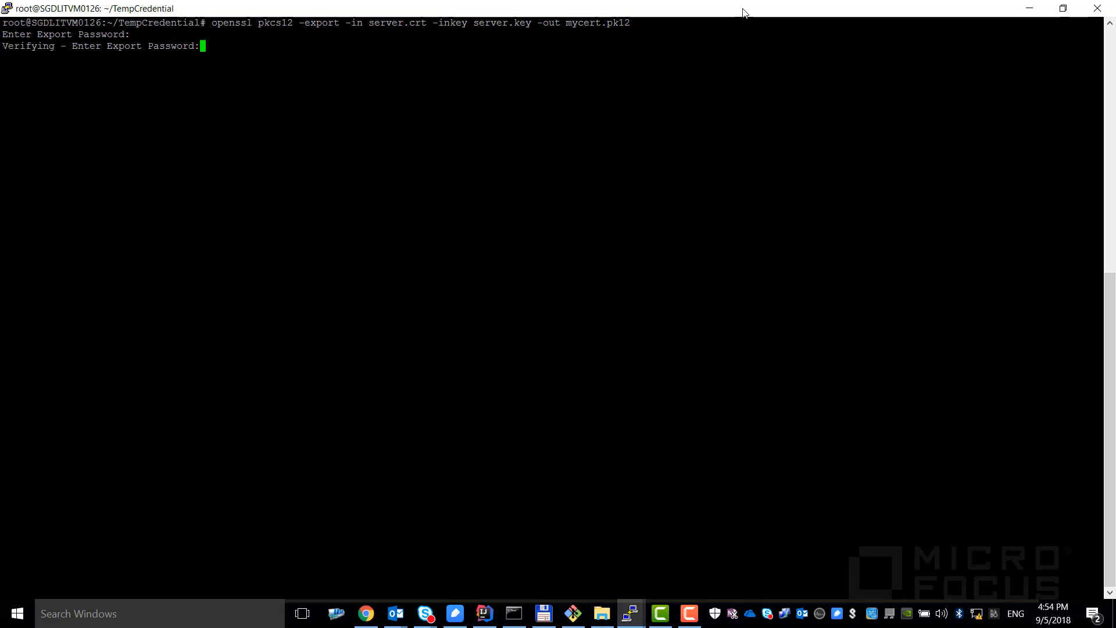
{"action": "key", "text": "Return"}
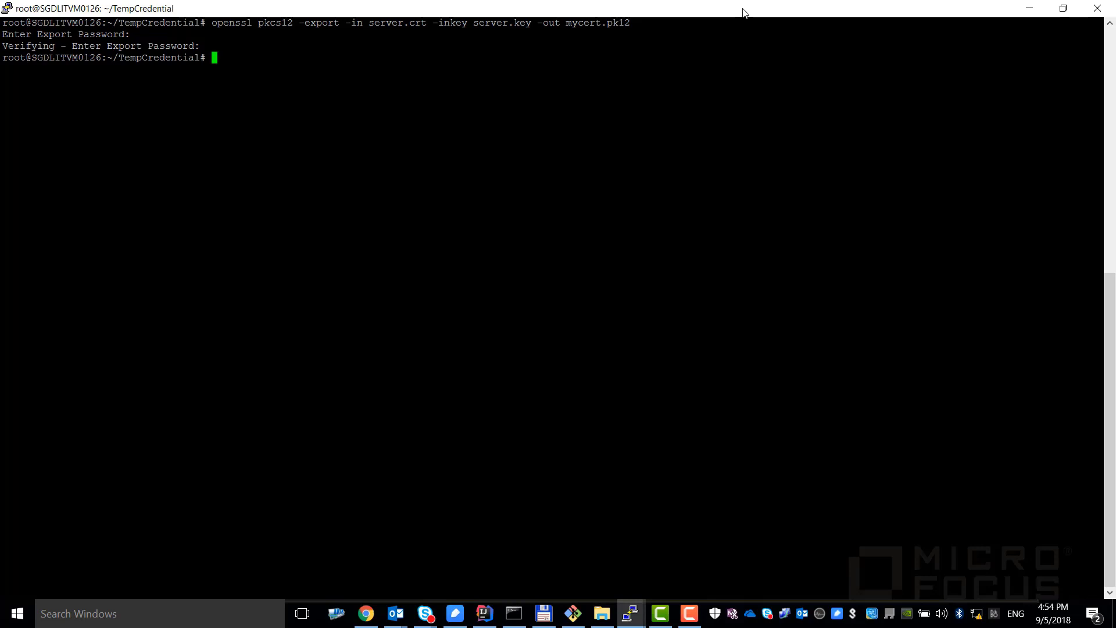
{"action": "type", "text": "keytool -importkeystore -destkeystore keystore.jks -srcstoretype PKCS12 -srckeystore mycert.pk12"}
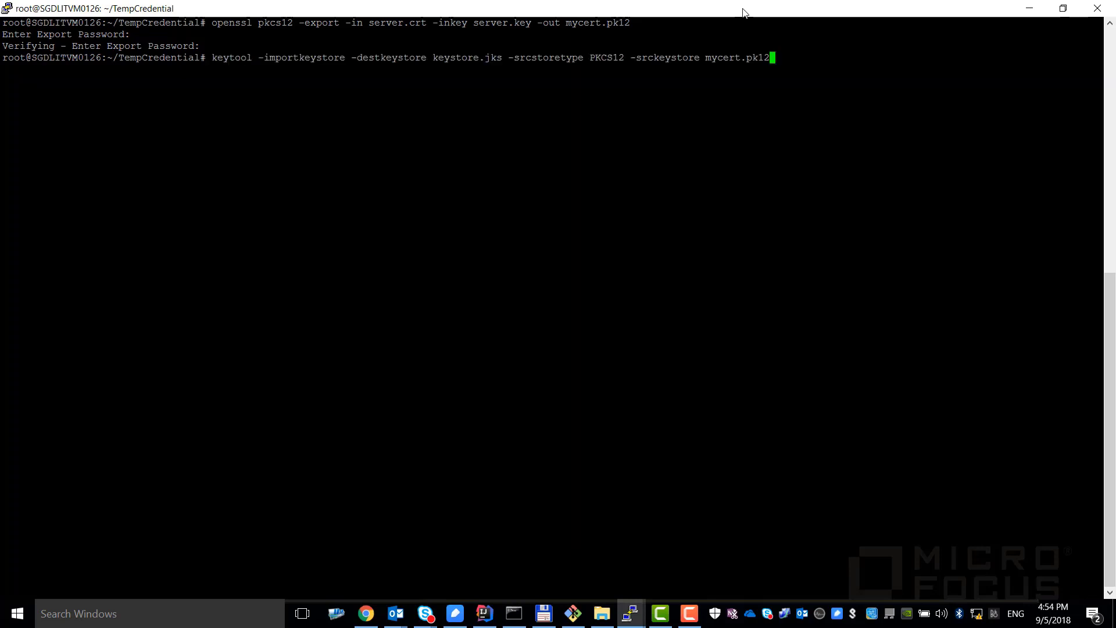
{"action": "key", "text": "Return"}
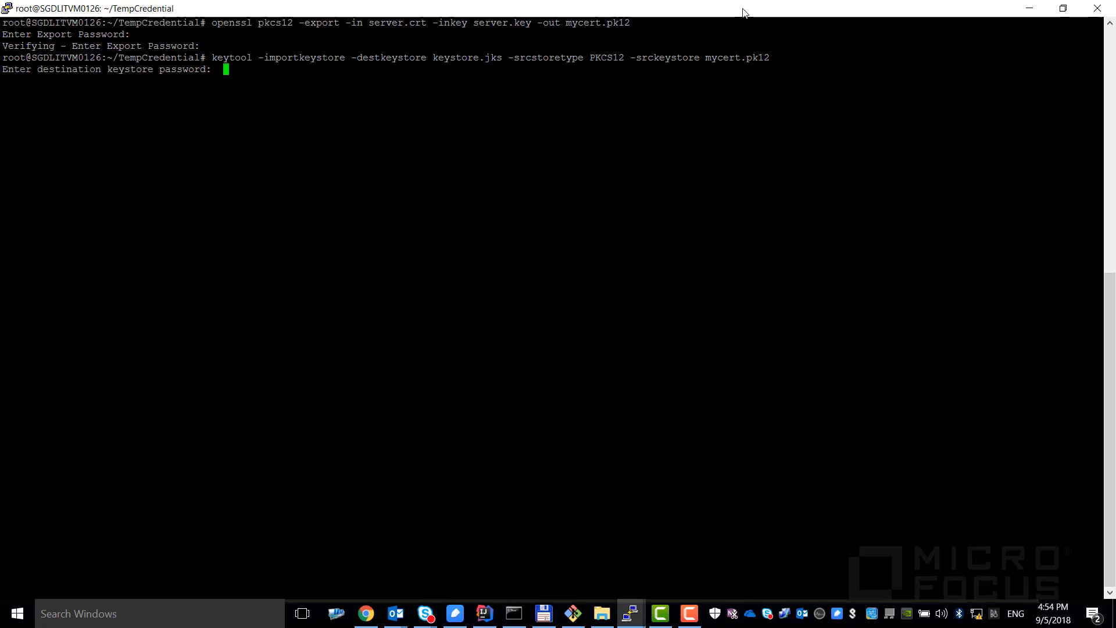
{"action": "key", "text": "Return"}
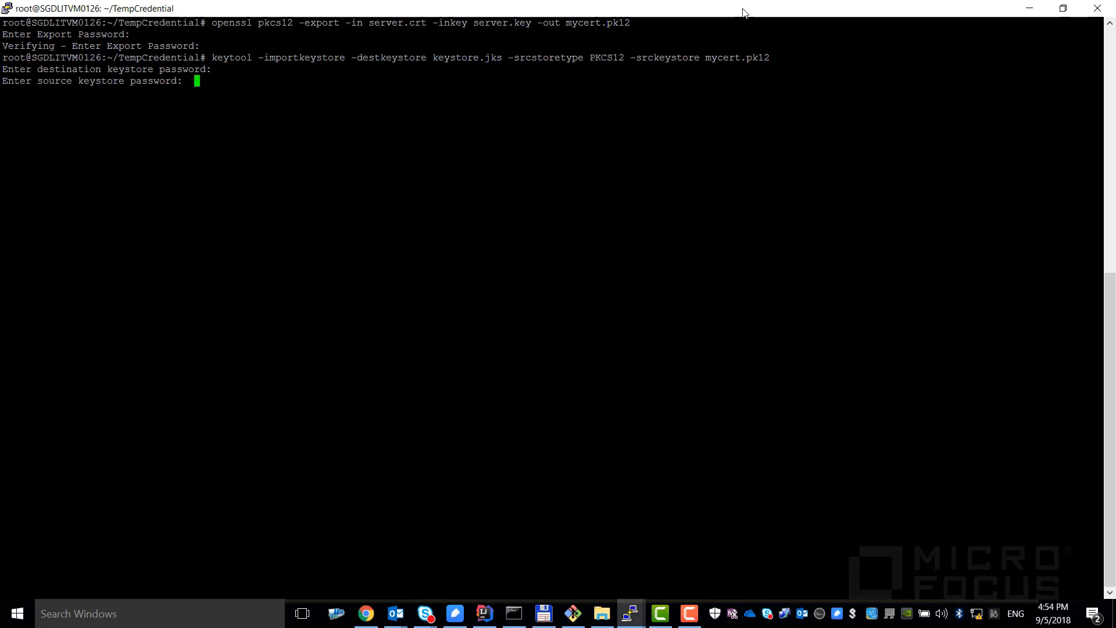
{"action": "key", "text": "Return"}
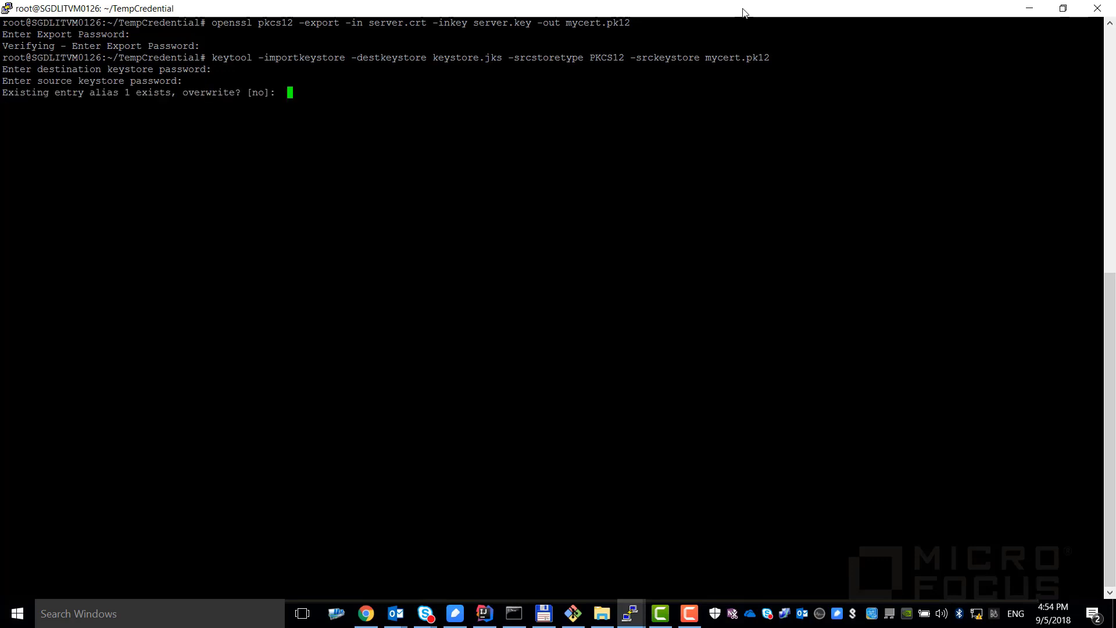
{"action": "type", "text": "yes"}
{"action": "key", "text": "Return"}
{"action": "key", "text": "Return"}
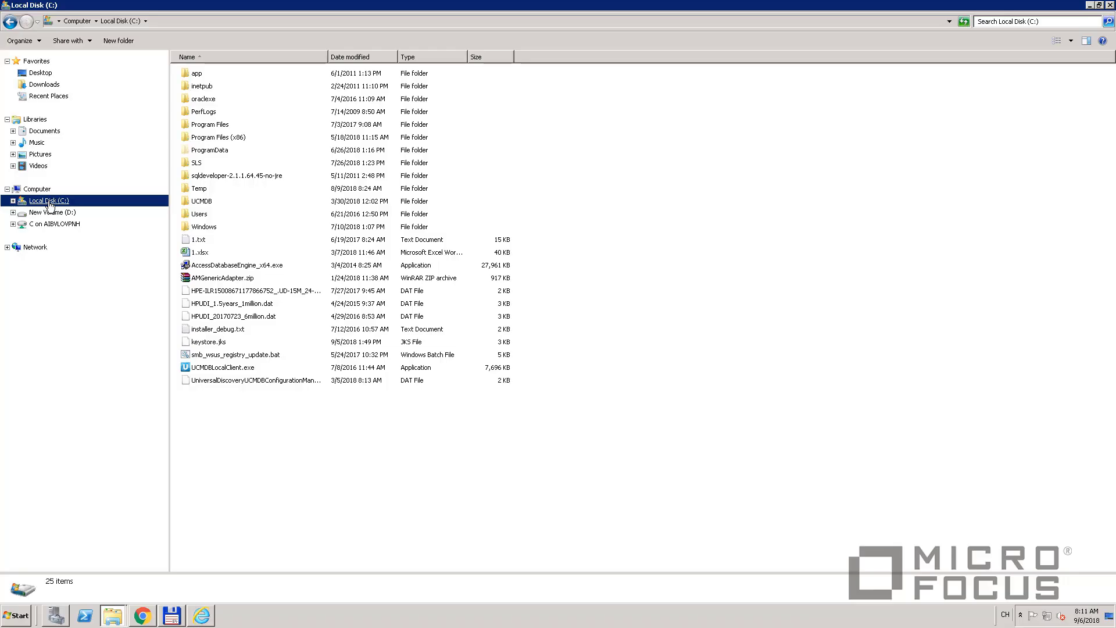
- Select keystore.jks in the root of Local Disk (C:)
{"action": "left_click", "coordinate": [224, 345]}
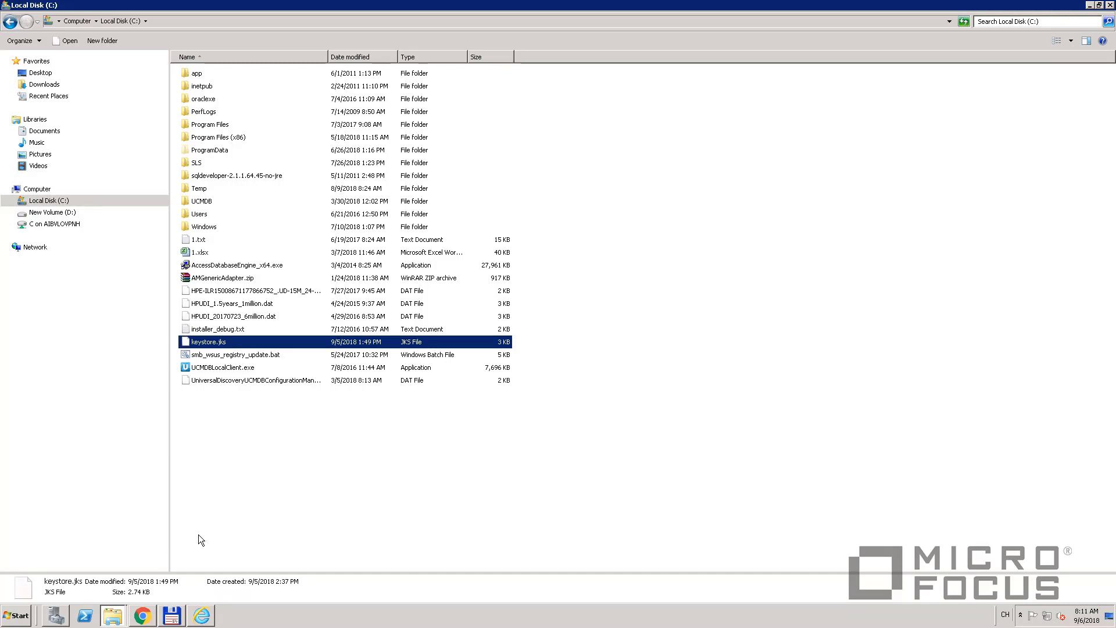
- Add a new HTTP Protocol credential using https on port 443
{"action": "left_click", "coordinate": [202, 615]}
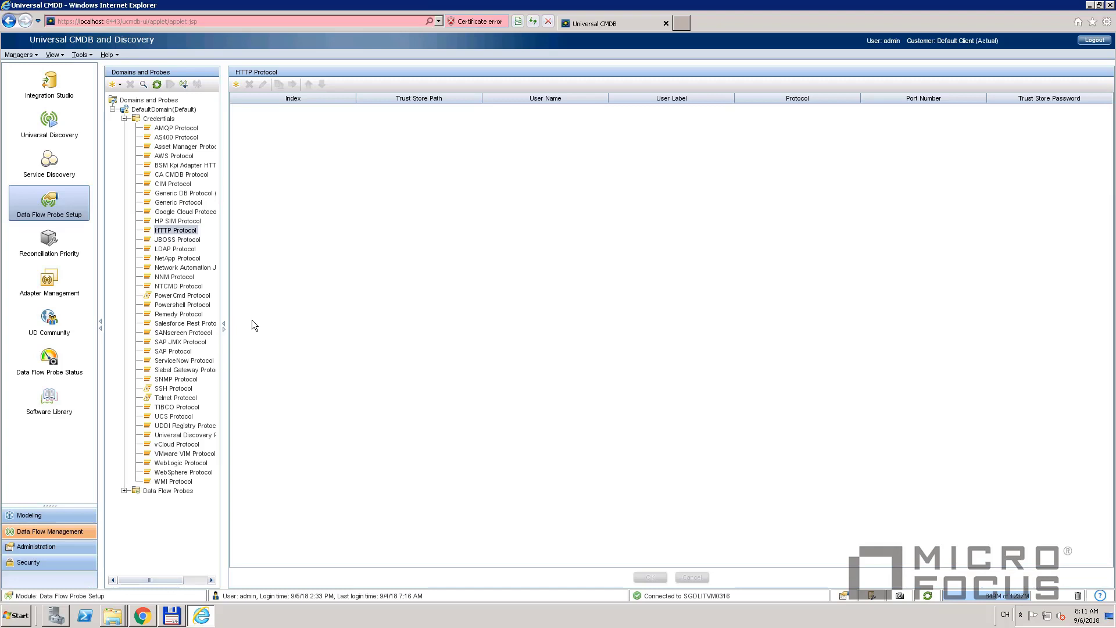
{"action": "left_click", "coordinate": [174, 231]}
{"action": "left_click", "coordinate": [236, 85]}
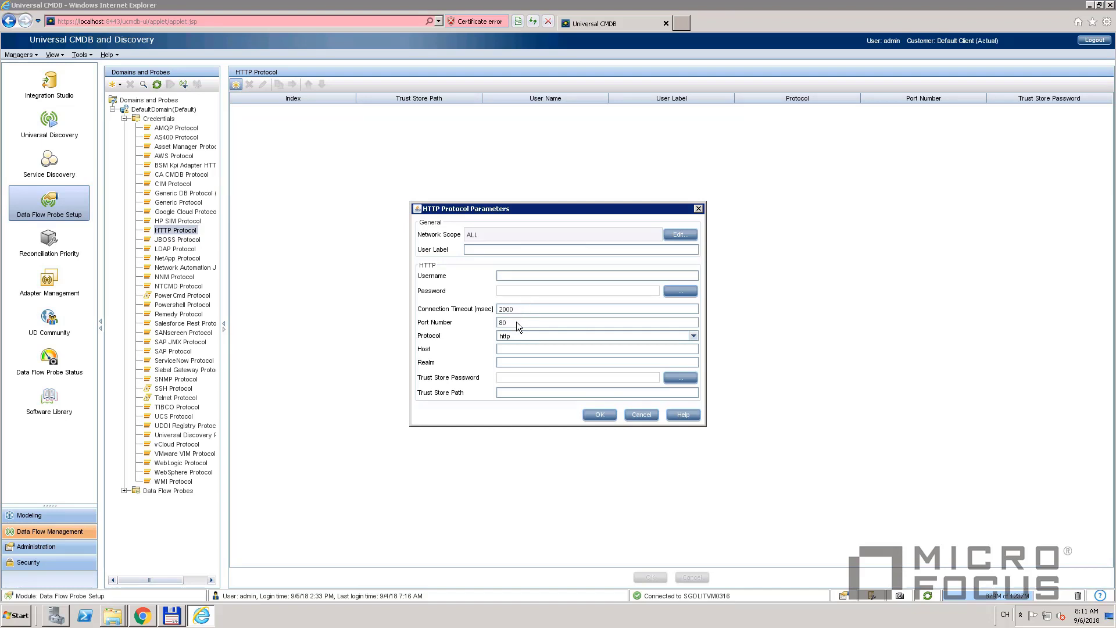
{"action": "left_click", "coordinate": [692, 335]}
{"action": "left_click", "coordinate": [559, 354]}
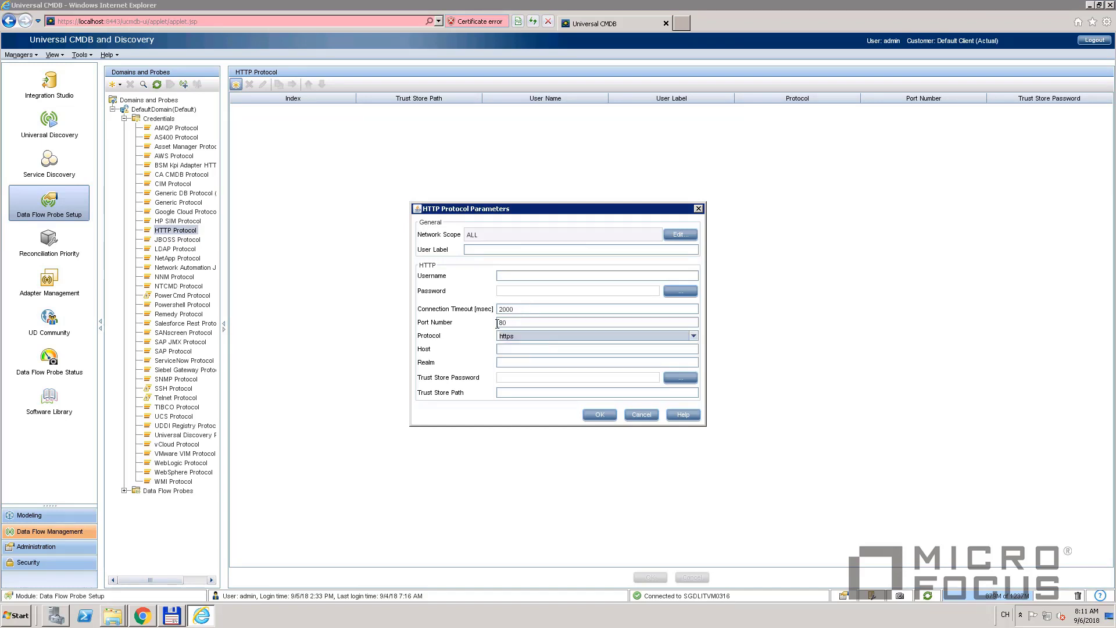
{"action": "left_click", "coordinate": [520, 323]}
{"action": "left_click_drag", "start_coordinate": [520, 324], "coordinate": [451, 322]}
{"action": "type", "text": "443"}
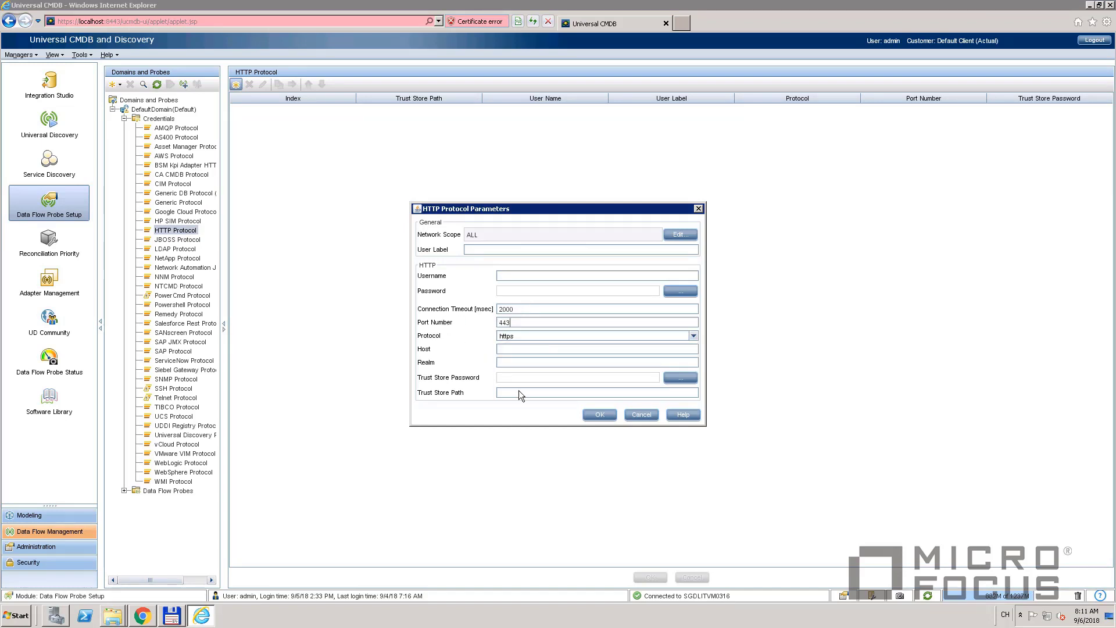
{"action": "left_click", "coordinate": [599, 414]}
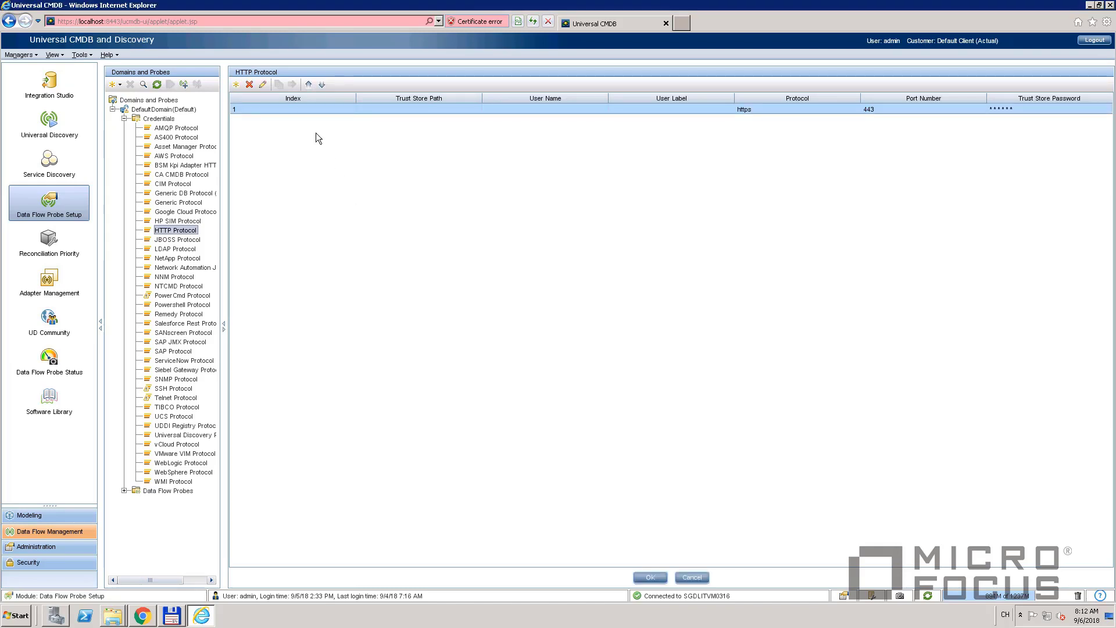
- Set and confirm the https credential's Key Password and Key Store Password
{"action": "right_click", "coordinate": [306, 113]}
{"action": "left_click", "coordinate": [331, 129]}
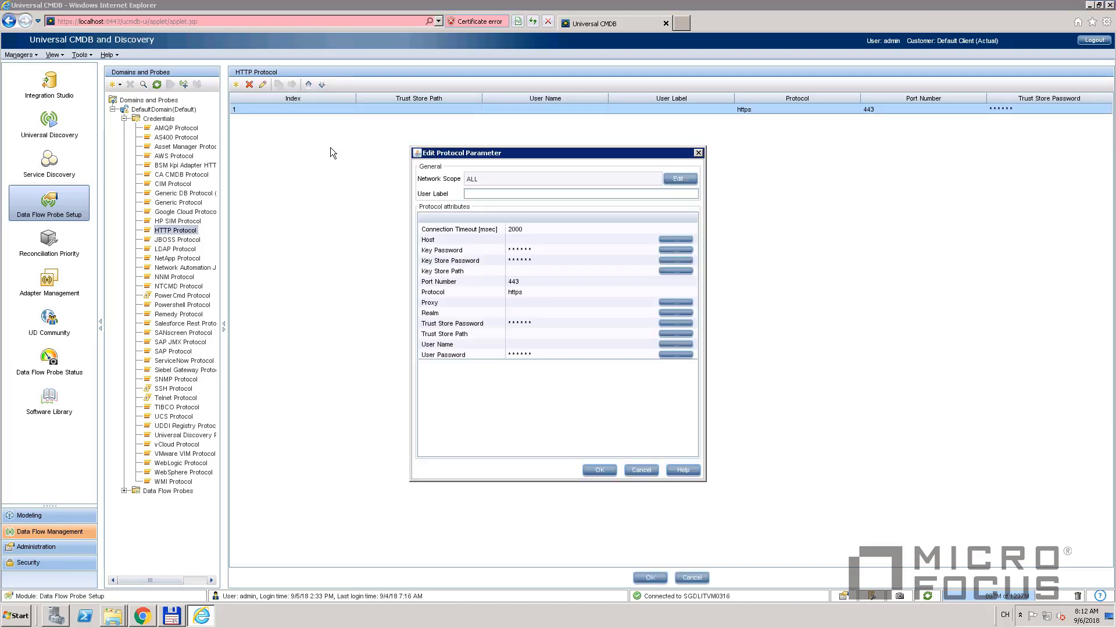
{"action": "left_click", "coordinate": [672, 250]}
{"action": "left_click", "coordinate": [672, 250]}
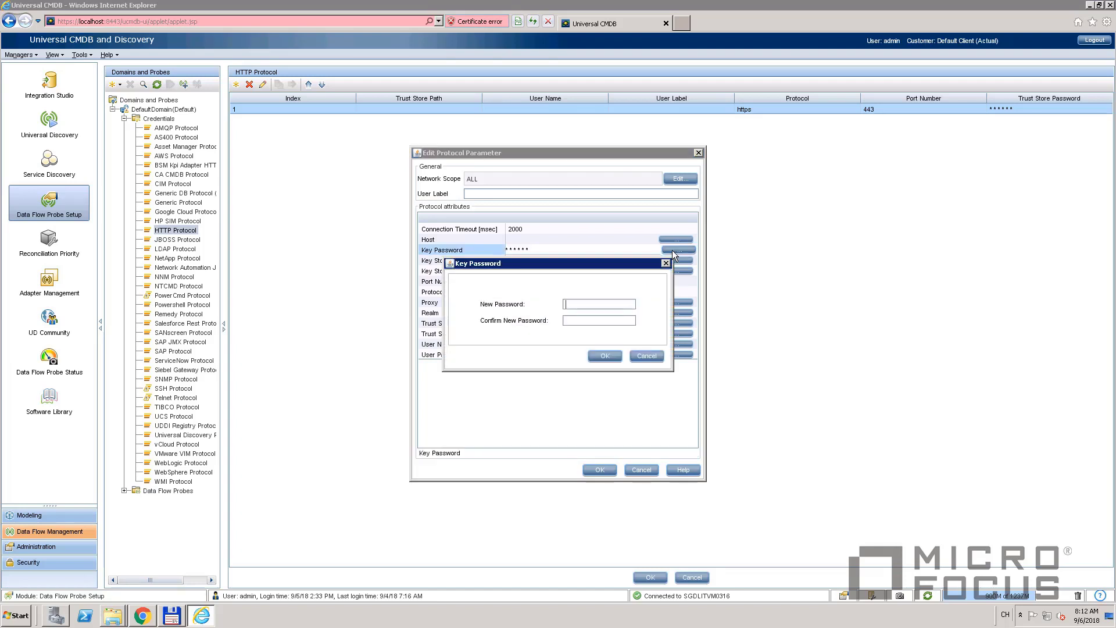
{"action": "type", "text": "••••••"}
{"action": "left_click", "coordinate": [594, 320]}
{"action": "type", "text": "••"}
{"action": "left_click", "coordinate": [604, 356]}
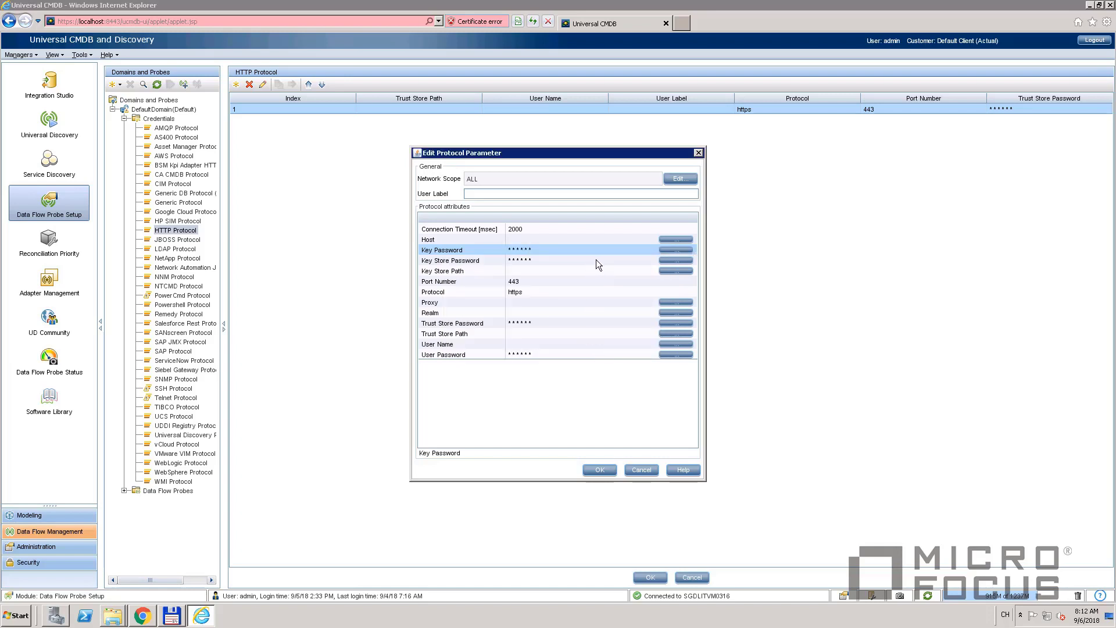
{"action": "left_click", "coordinate": [669, 260]}
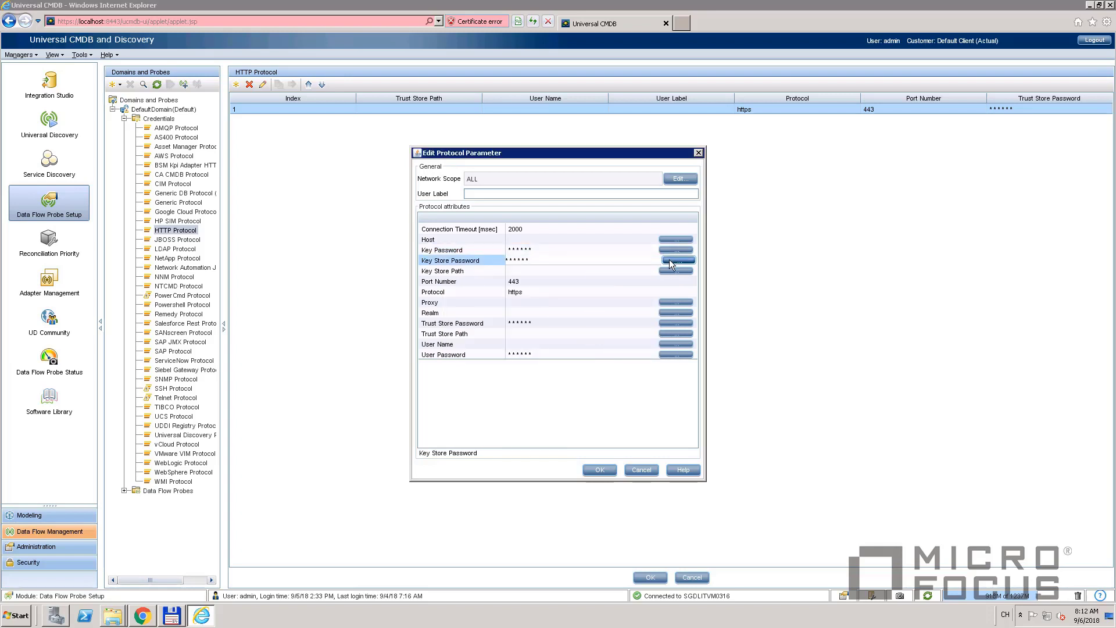
{"action": "type", "text": "••••••"}
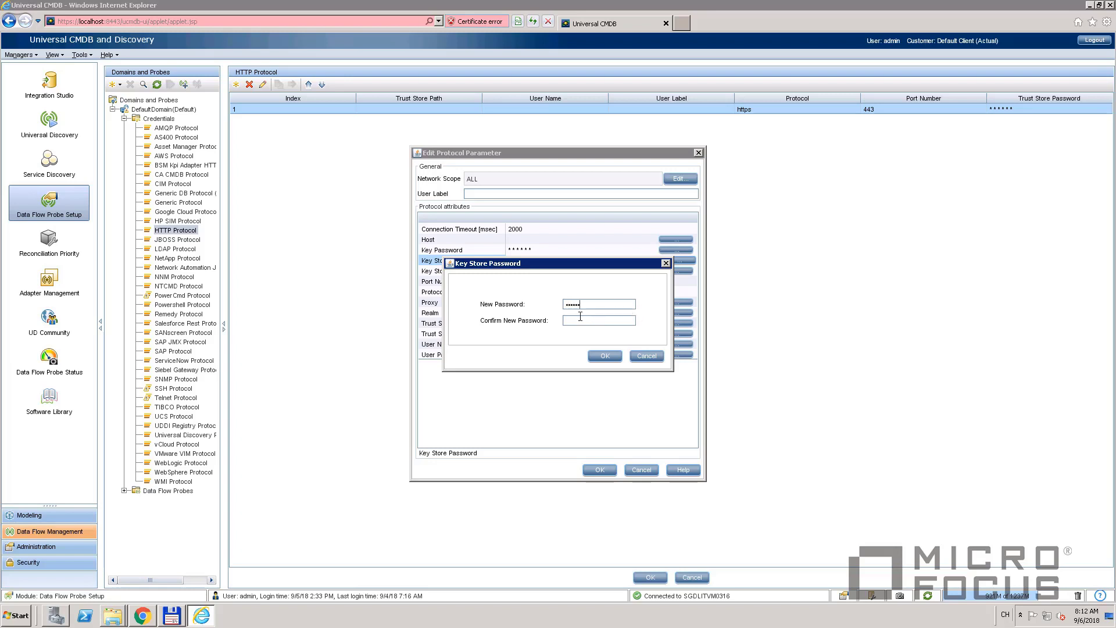
{"action": "type", "text": "•••••••"}
{"action": "left_click", "coordinate": [604, 356]}
- Set the credential's Key Store Path to c:\keystore.jks, using the name copied from Explorer, and save
{"action": "left_click", "coordinate": [536, 273]}
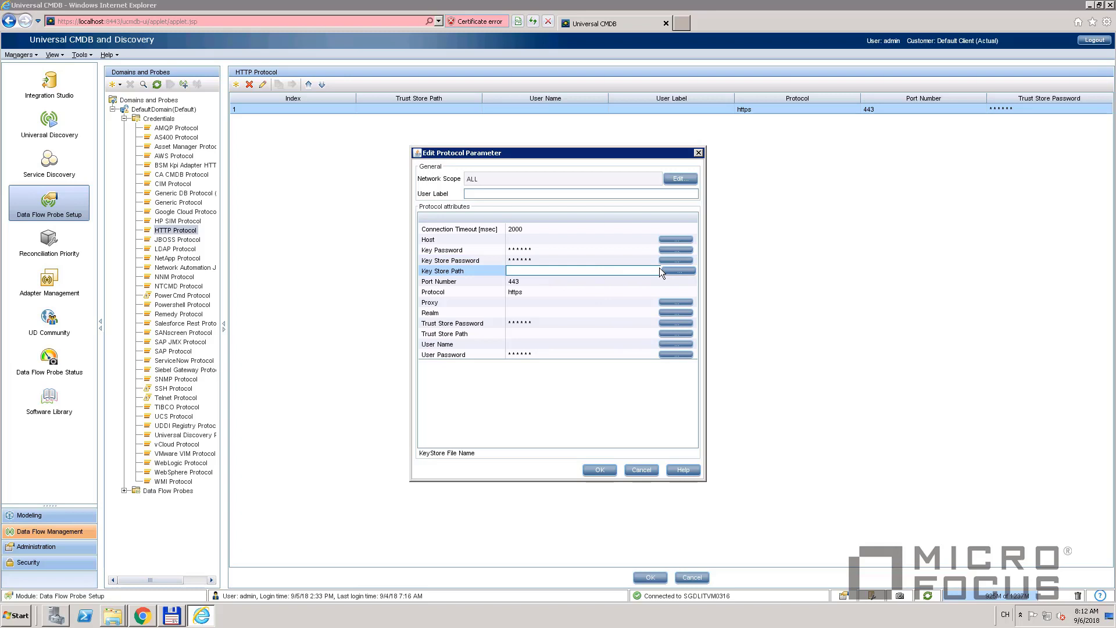
{"action": "left_click", "coordinate": [675, 271]}
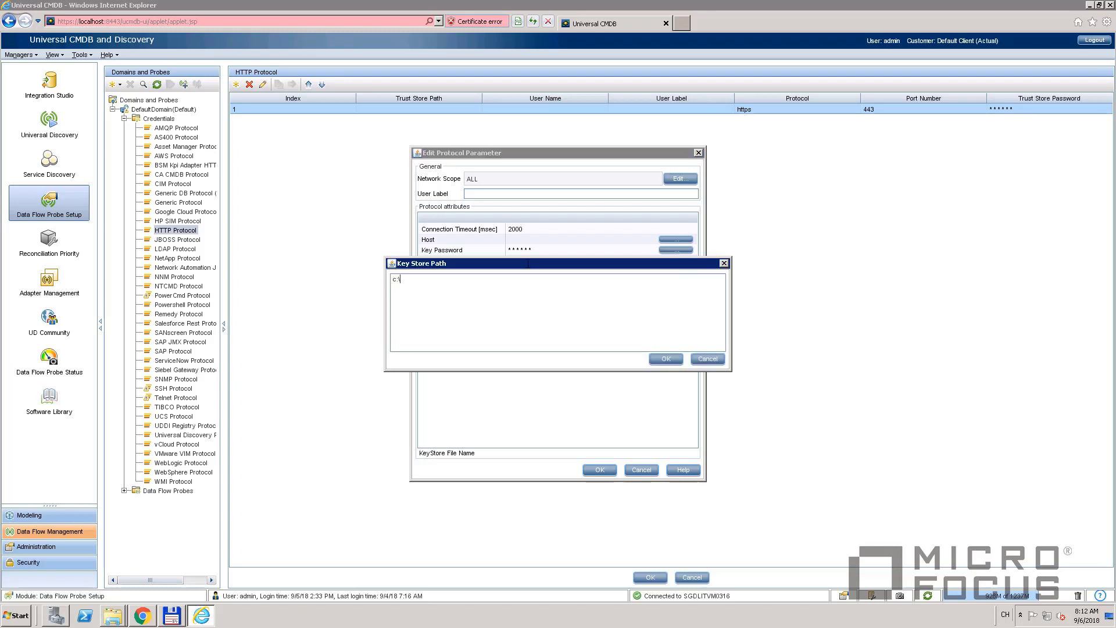
{"action": "left_click", "coordinate": [122, 617]}
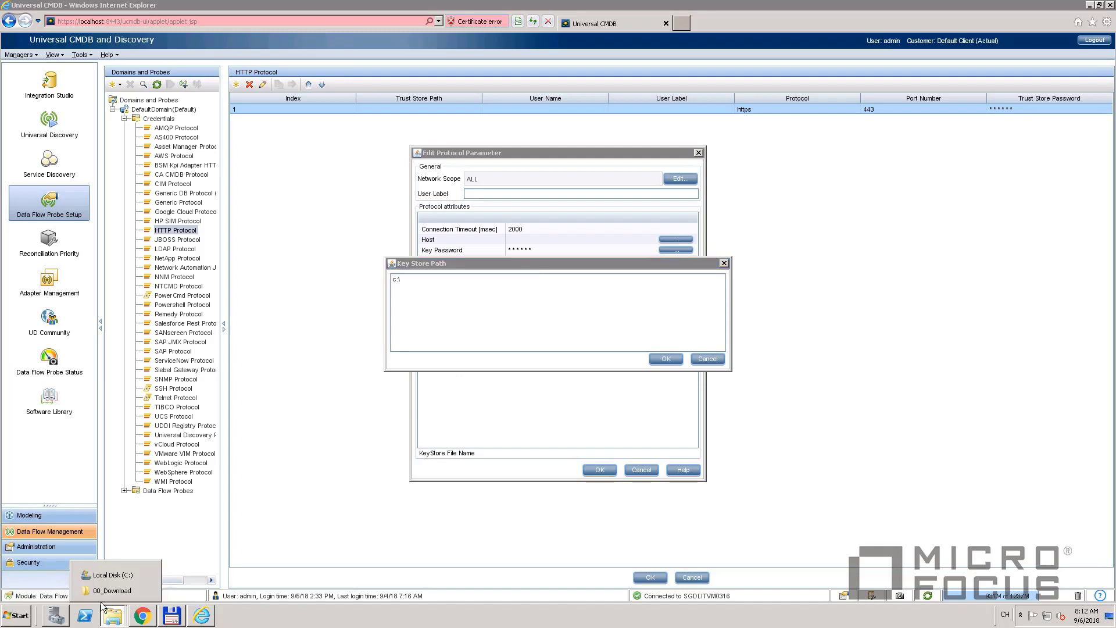
{"action": "left_click", "coordinate": [110, 572]}
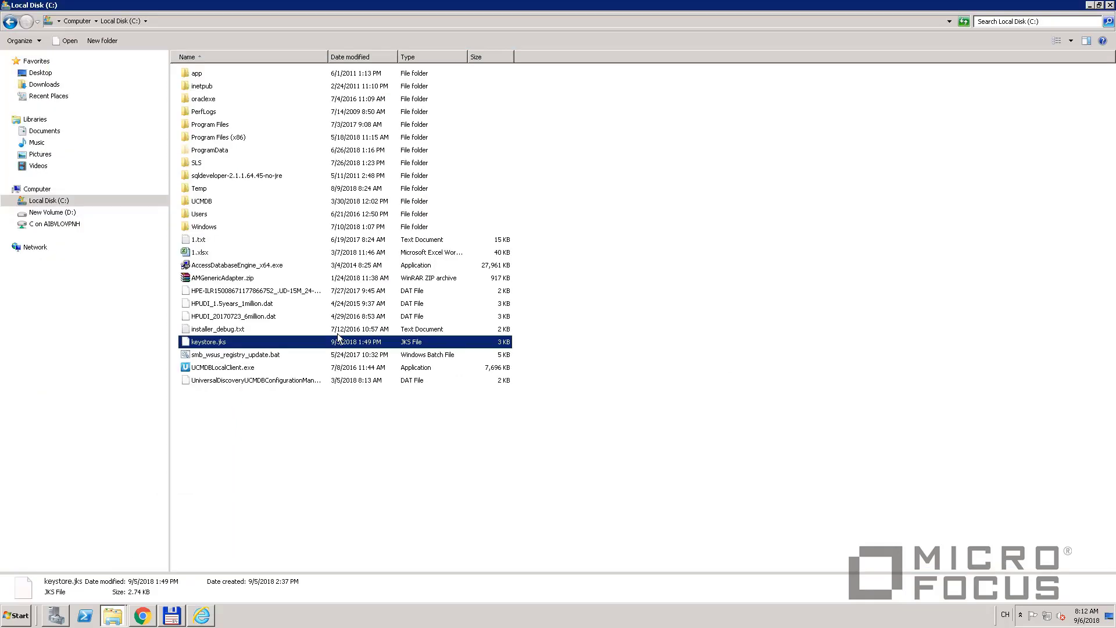
{"action": "left_click", "coordinate": [229, 340]}
{"action": "key", "text": "ctrl+c"}
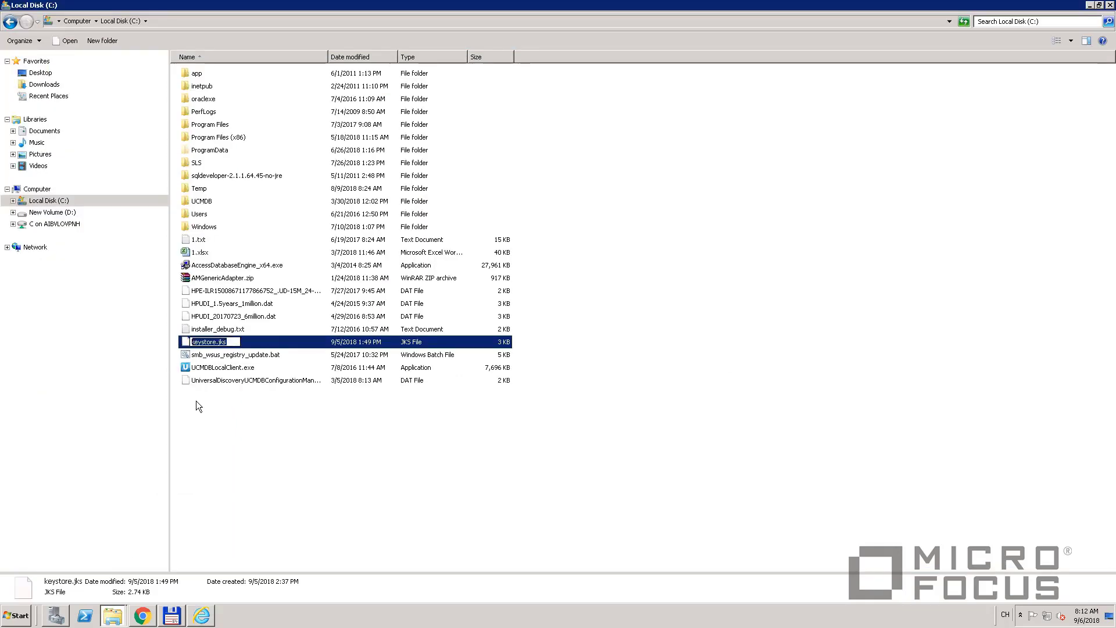
{"action": "left_click", "coordinate": [201, 615]}
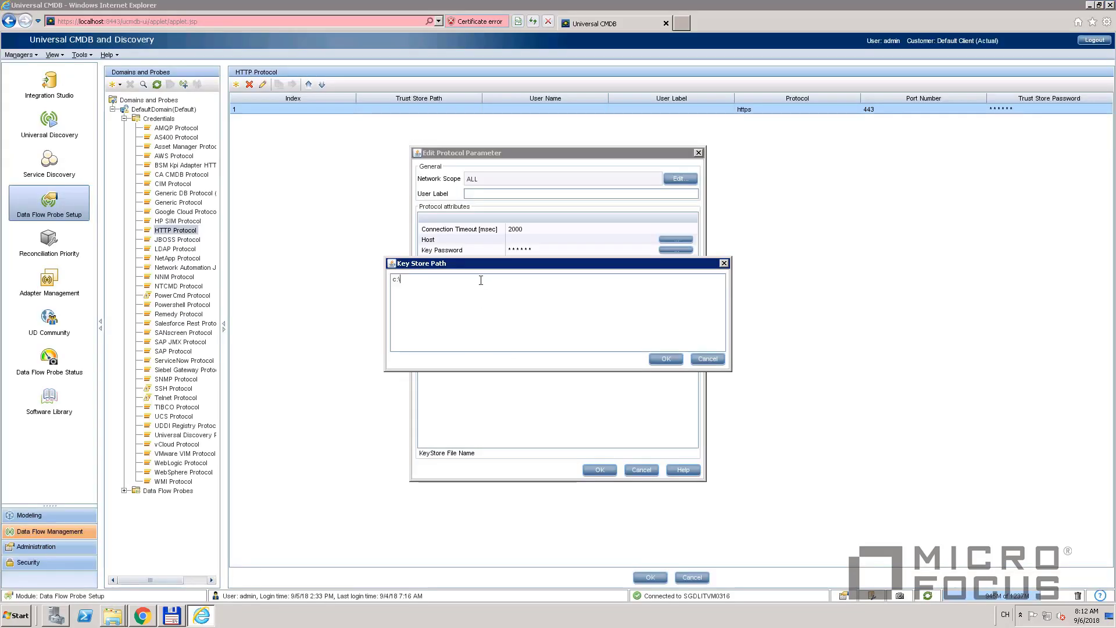
{"action": "key", "text": "ctrl+v"}
{"action": "left_click", "coordinate": [666, 358]}
{"action": "left_click", "coordinate": [602, 470]}
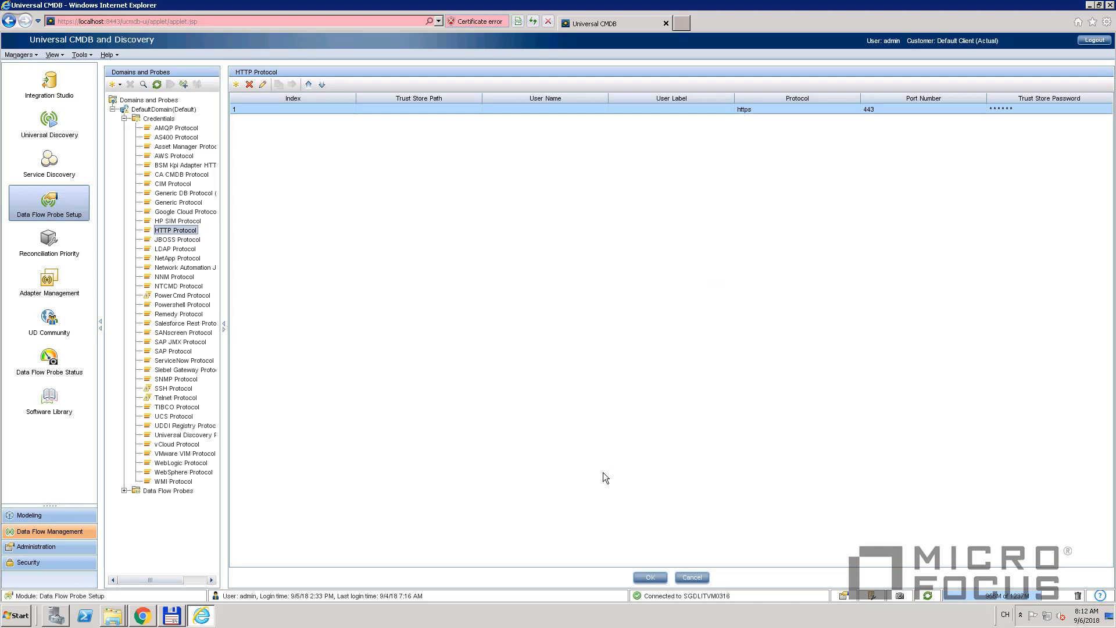
{"action": "left_click", "coordinate": [651, 577]}
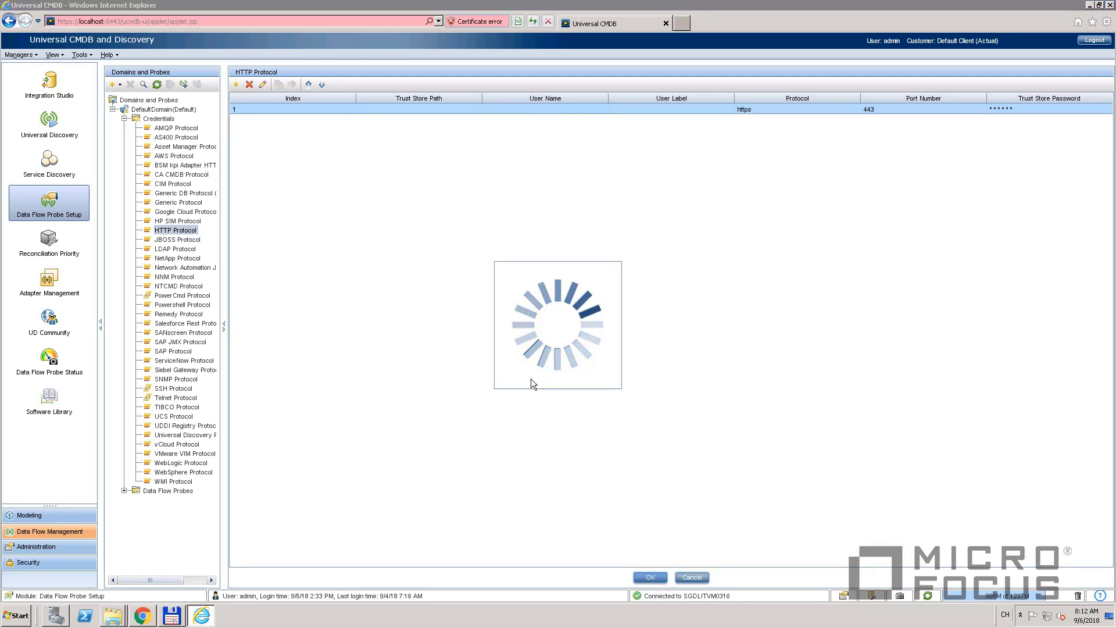
{"action": "left_click", "coordinate": [67, 284]}
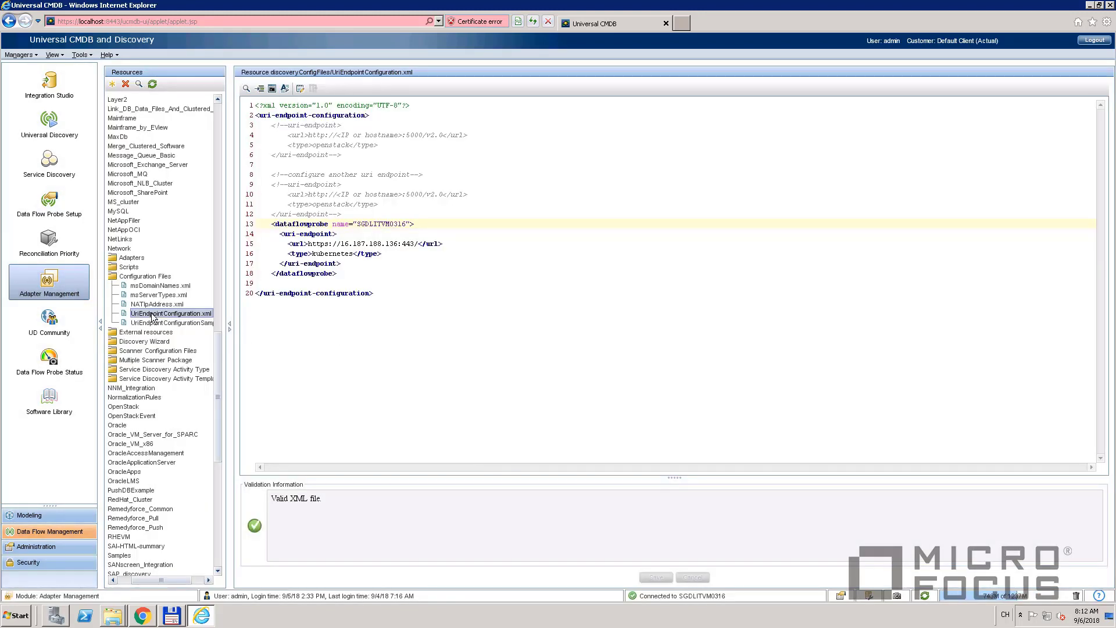
{"action": "left_click", "coordinate": [308, 195]}
{"action": "left_click_drag", "start_coordinate": [369, 277], "coordinate": [272, 223]}
{"action": "left_click", "coordinate": [426, 273]}
{"action": "left_click", "coordinate": [308, 244]}
{"action": "left_click", "coordinate": [414, 243], "text": "shift"}
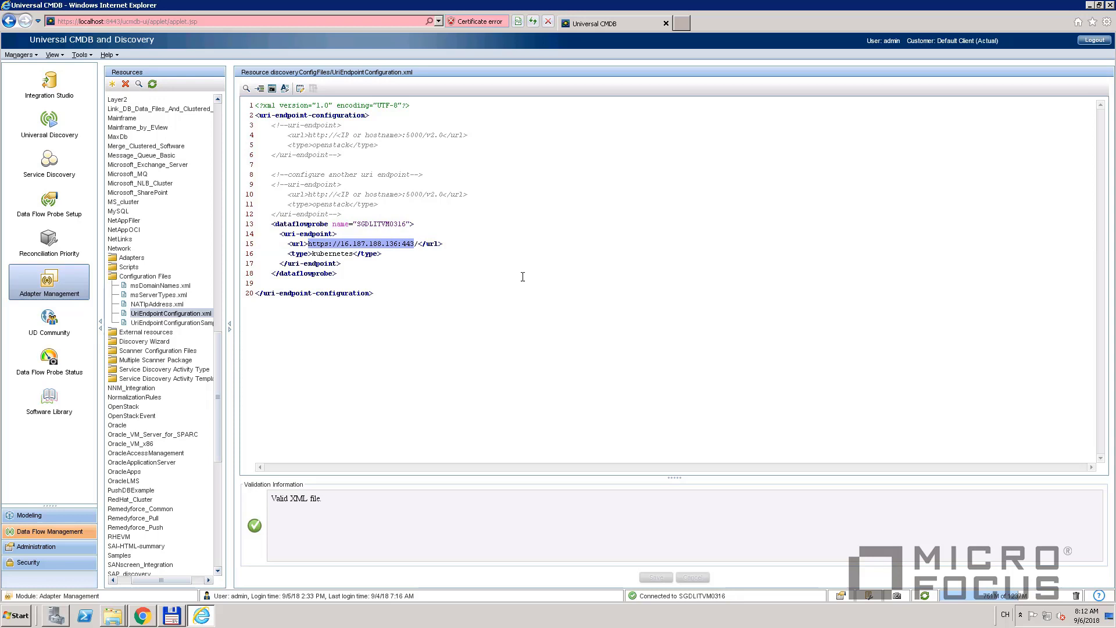
{"action": "left_click", "coordinate": [378, 226]}
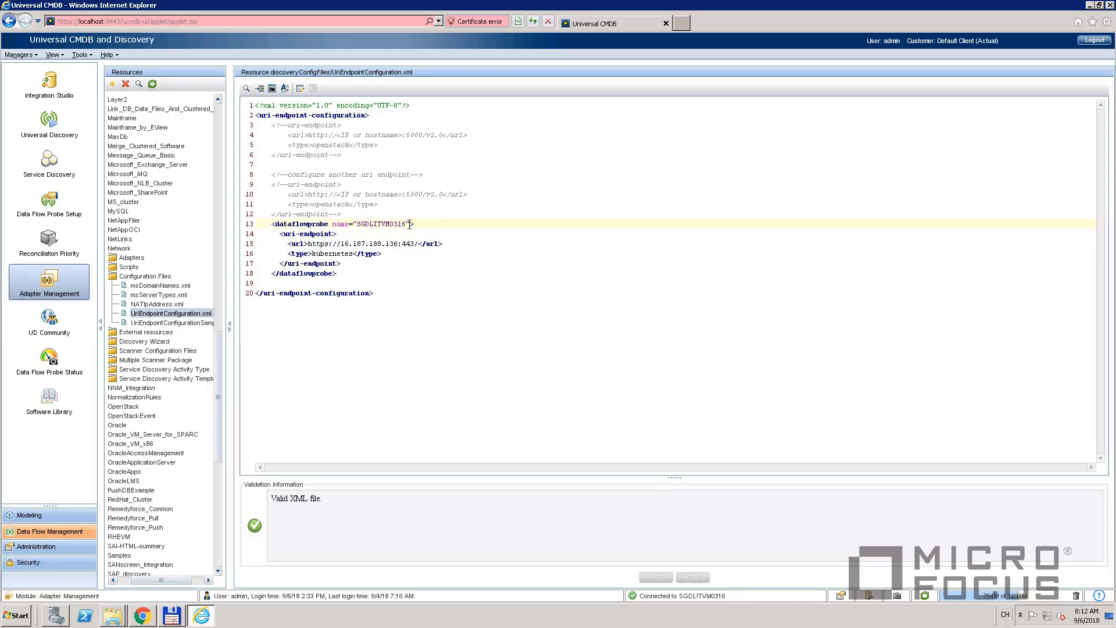
{"action": "double_click", "coordinate": [401, 223]}
{"action": "left_click", "coordinate": [540, 243]}
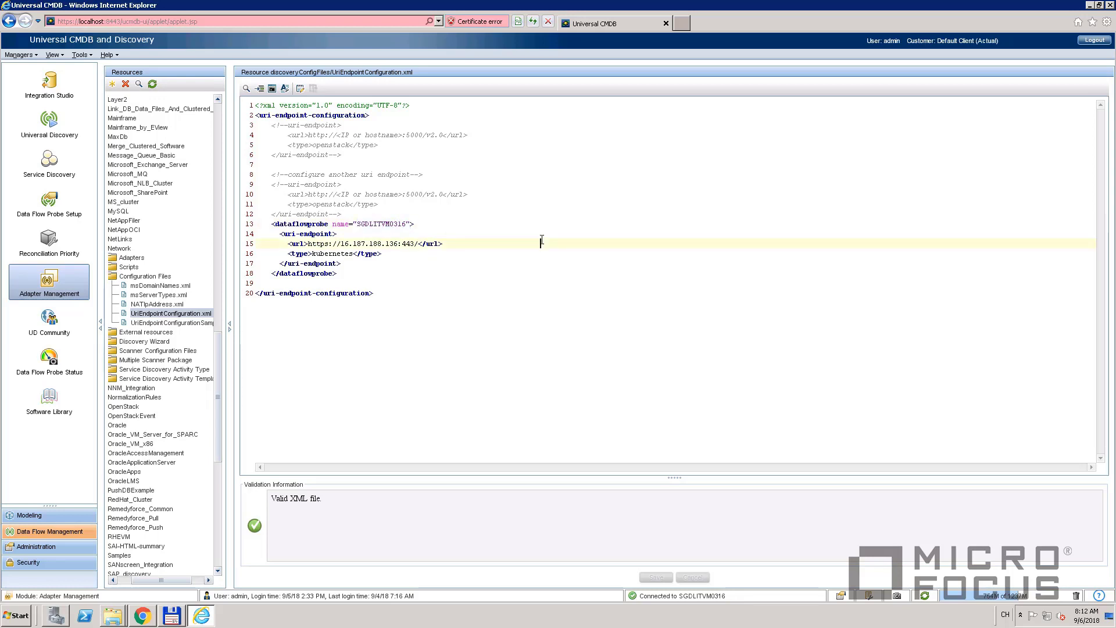
{"action": "left_click", "coordinate": [71, 121]}
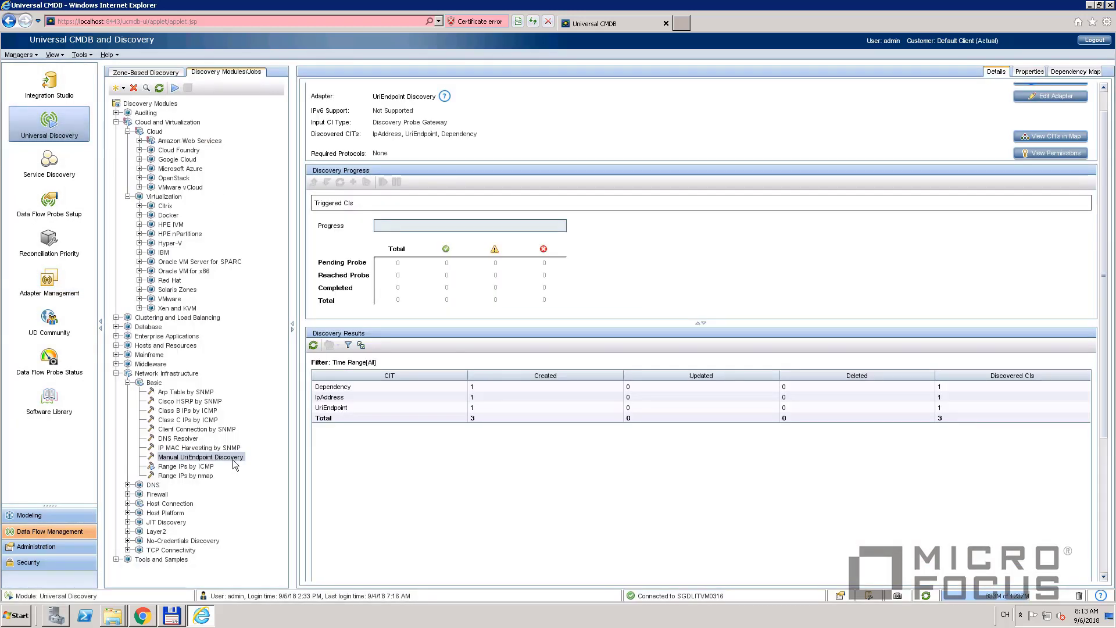
- Activate the Manual UriEndpoint Discovery job and refresh until its results complete
{"action": "right_click", "coordinate": [208, 459]}
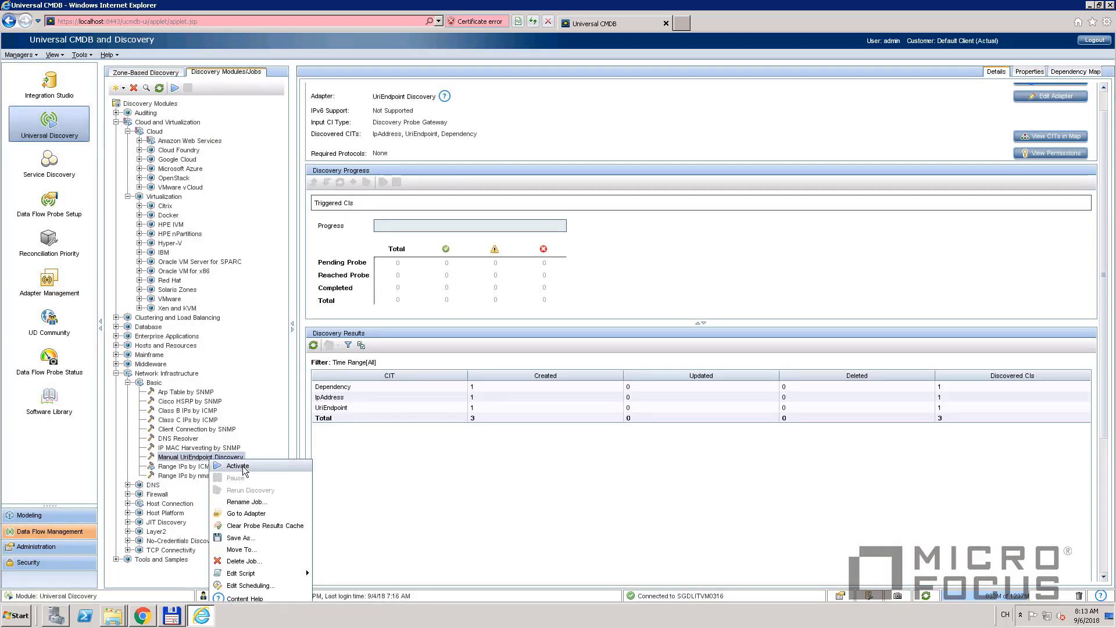
{"action": "left_click", "coordinate": [242, 468]}
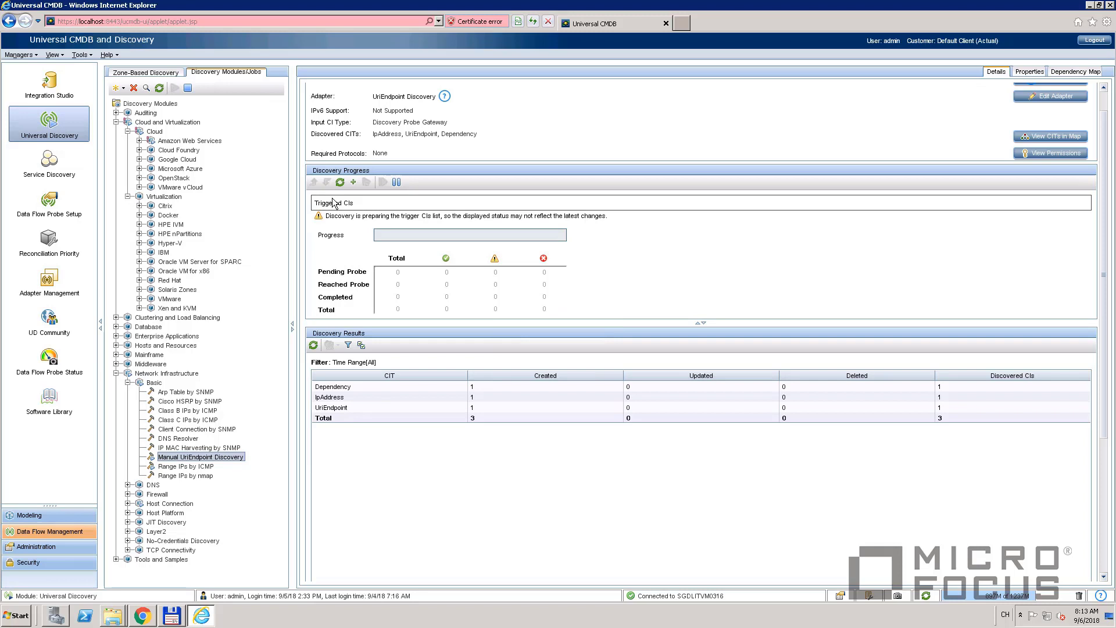
{"action": "left_click", "coordinate": [340, 181]}
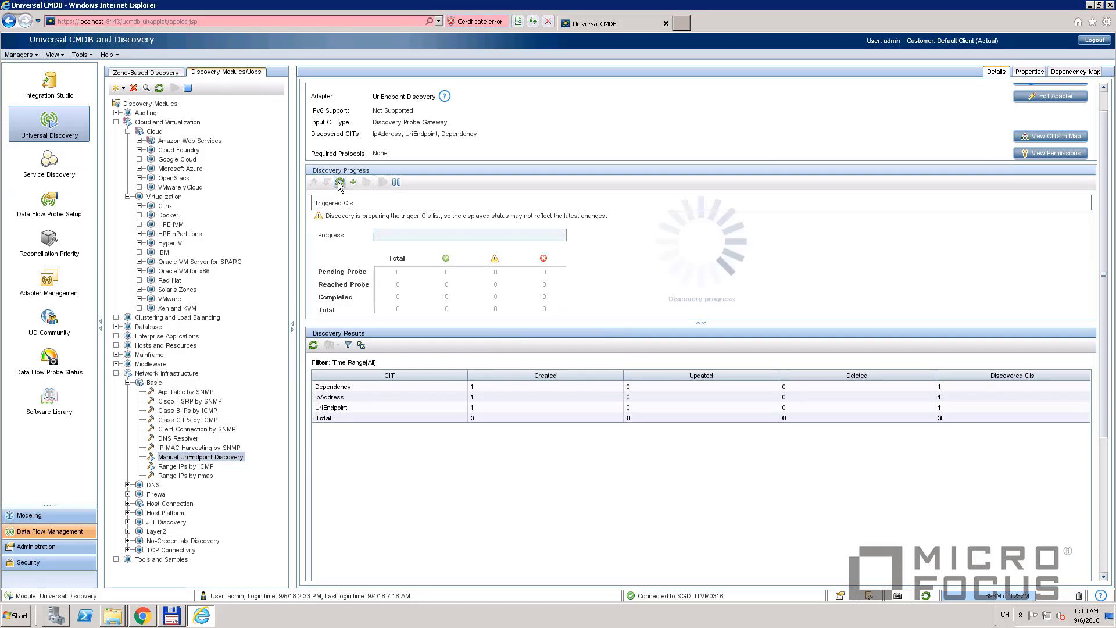
{"action": "left_click", "coordinate": [340, 182]}
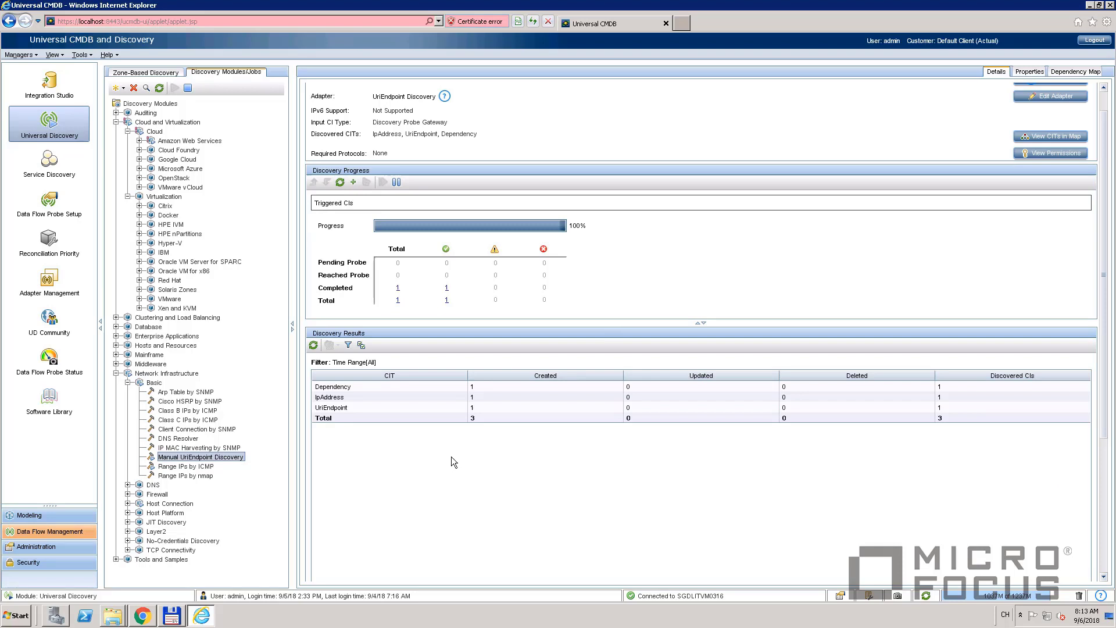
{"action": "left_click", "coordinate": [313, 345]}
- Open the list of UriEndpoint CIs created by the job from the Discovery Results
{"action": "left_click", "coordinate": [341, 408]}
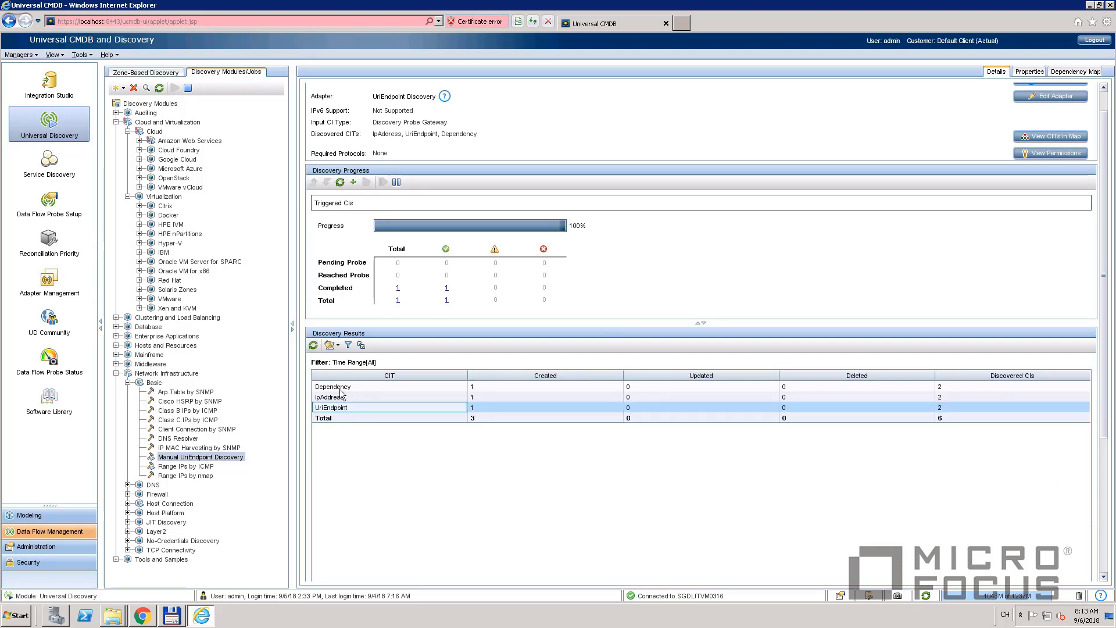
{"action": "left_click", "coordinate": [364, 389]}
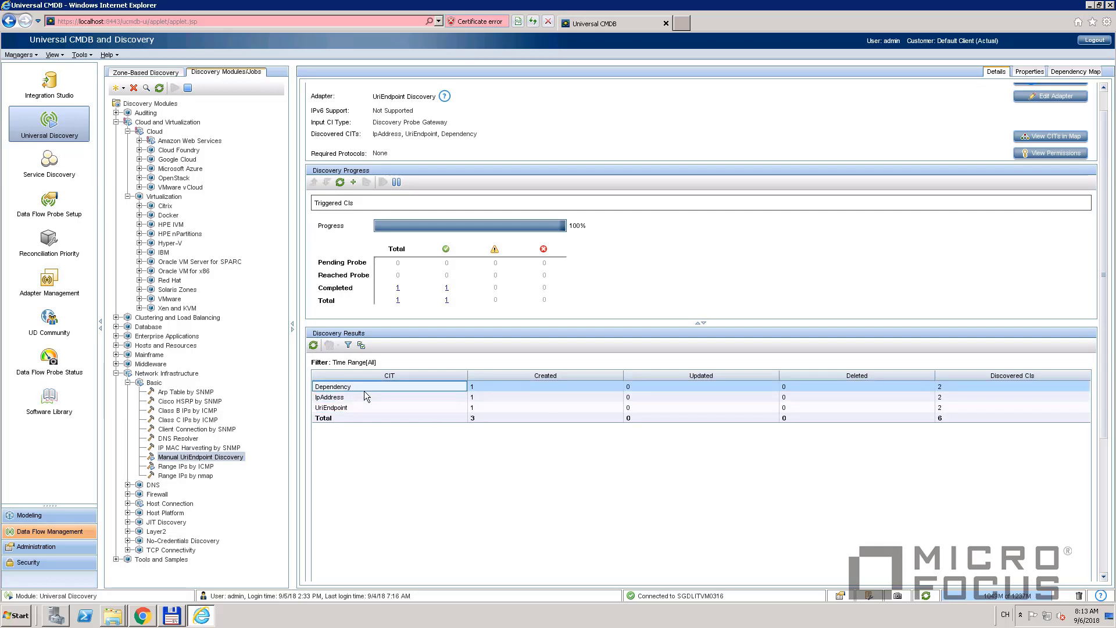
{"action": "left_click", "coordinate": [363, 407]}
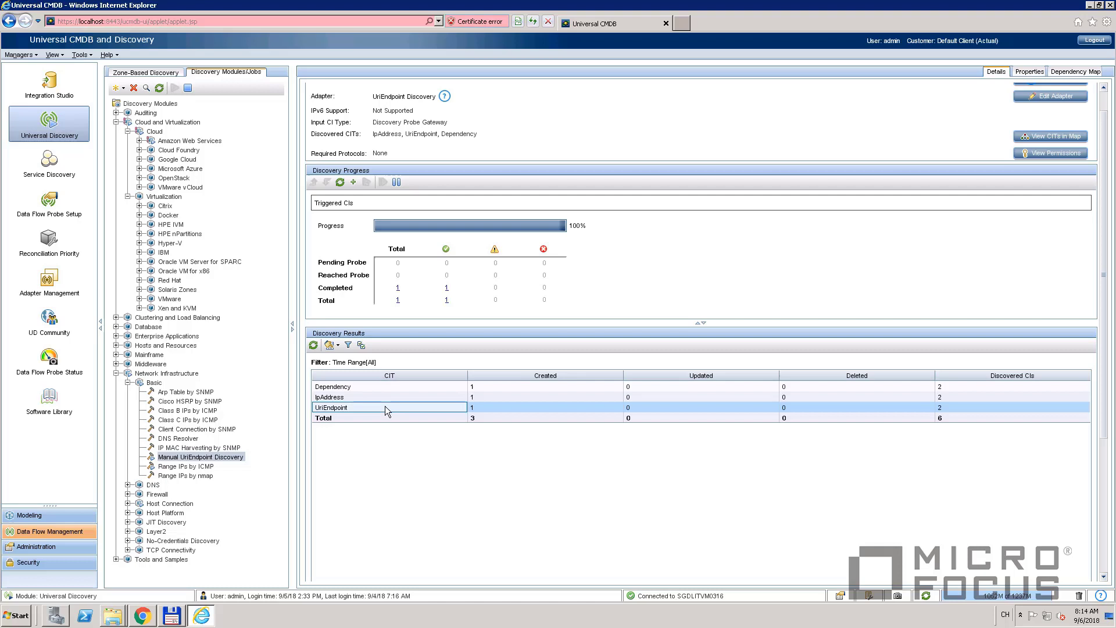
{"action": "double_click", "coordinate": [385, 407]}
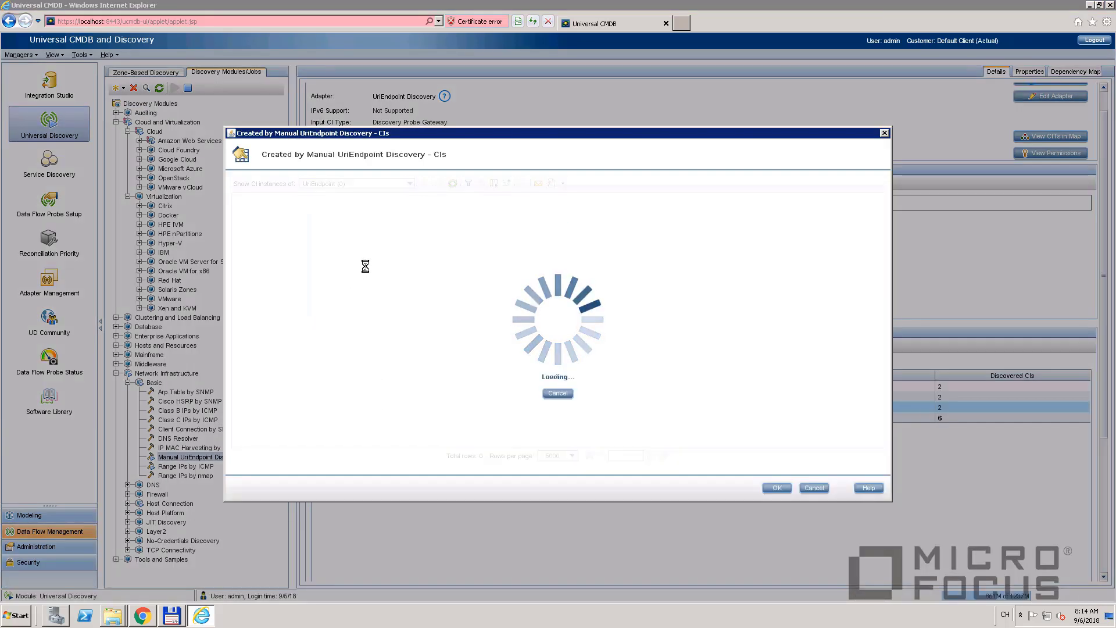
- Review the kubernetes UriEndpoint CI's Type, Uri and Probe Name properties, then close both windows
{"action": "left_click", "coordinate": [256, 206]}
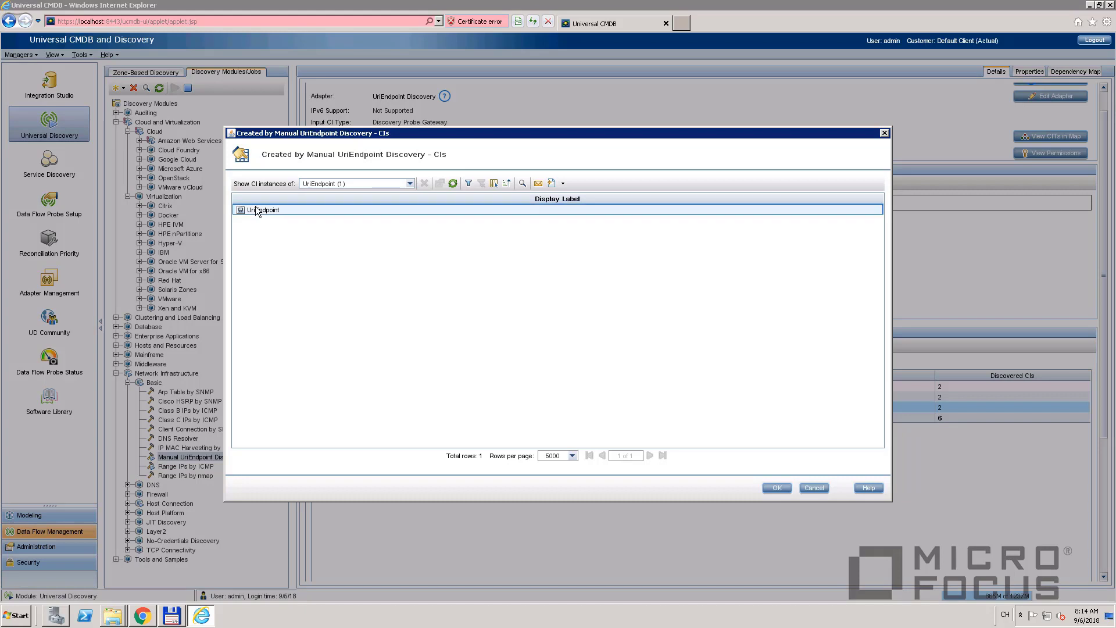
{"action": "right_click", "coordinate": [256, 207]}
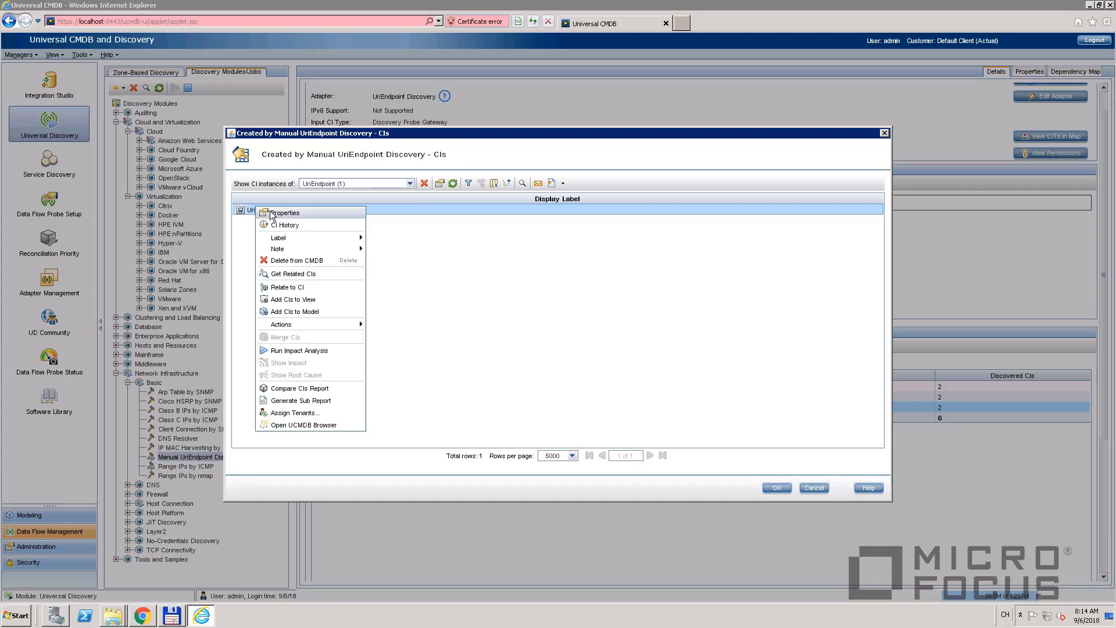
{"action": "left_click", "coordinate": [278, 213]}
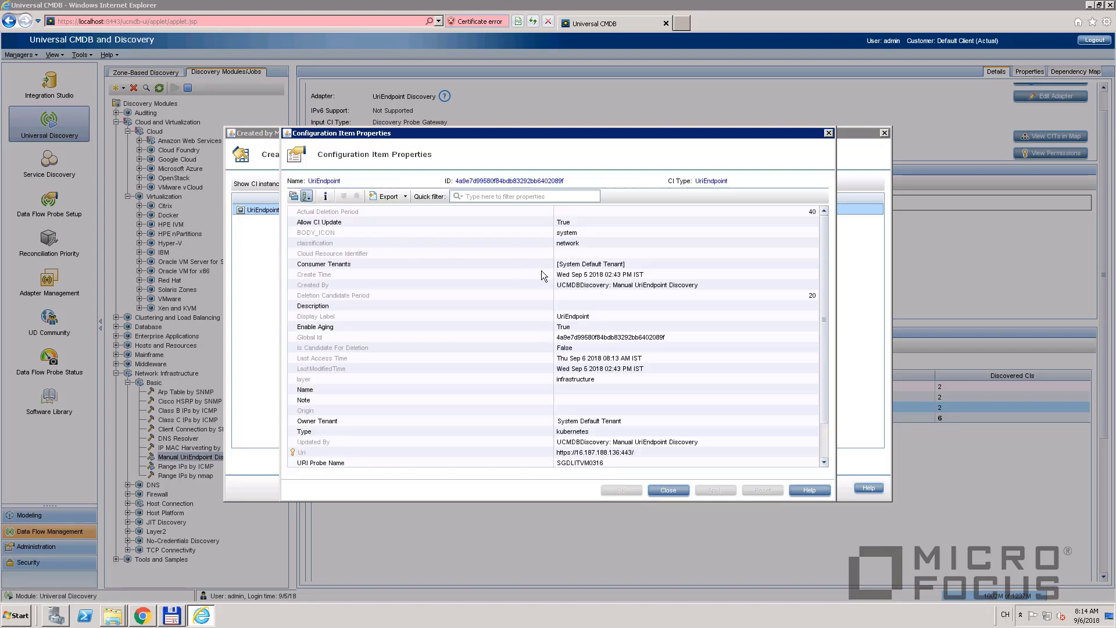
{"action": "left_click", "coordinate": [580, 433]}
{"action": "left_click", "coordinate": [601, 305]}
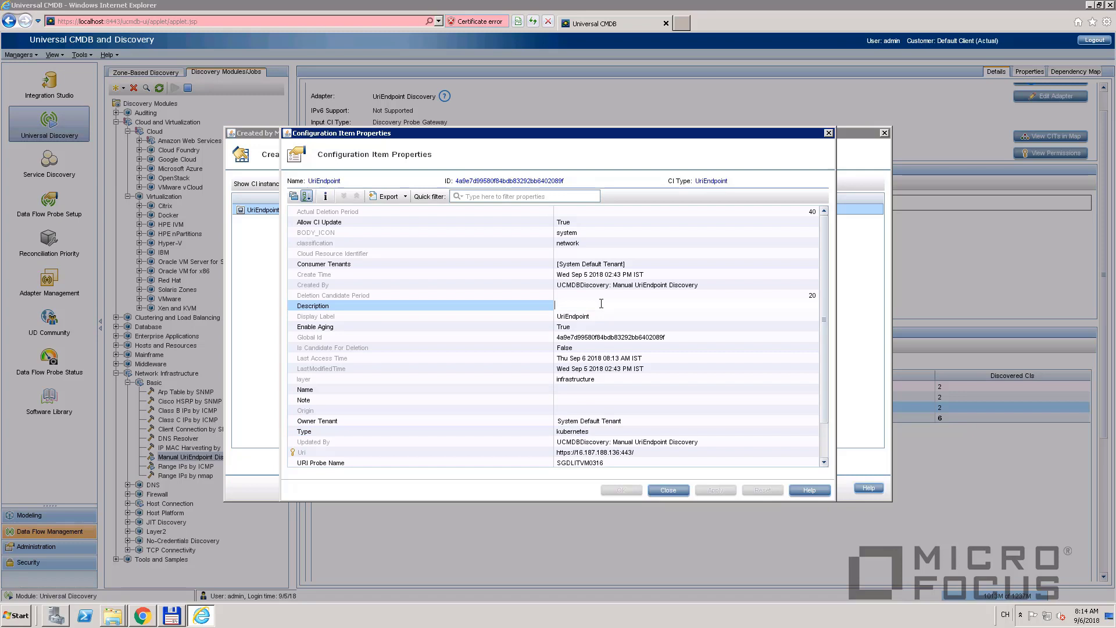
{"action": "left_click", "coordinate": [588, 318]}
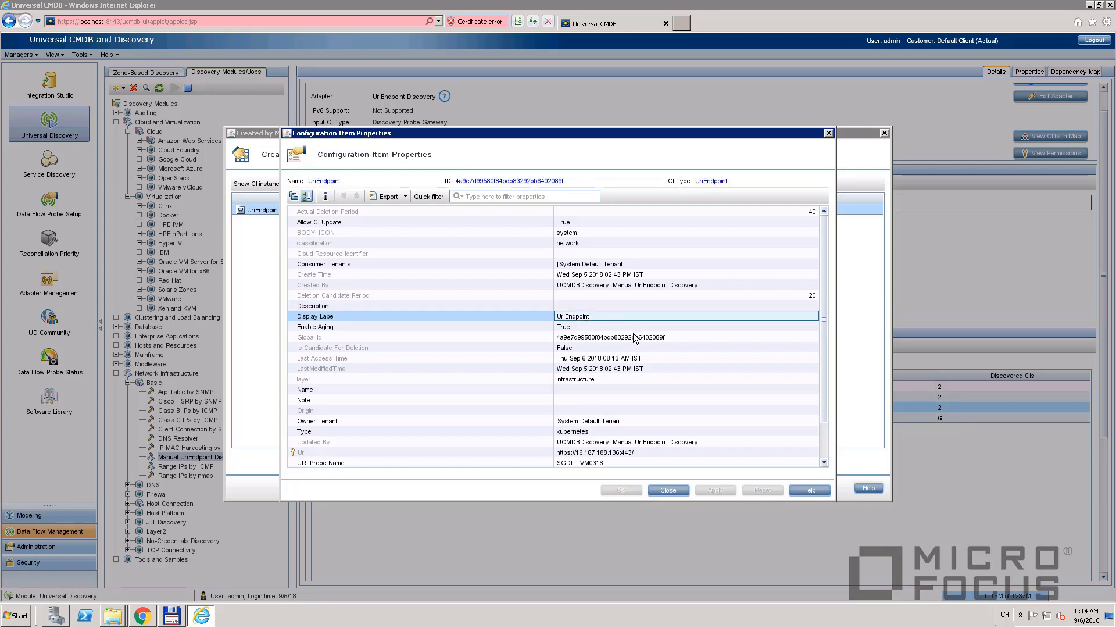
{"action": "scroll", "coordinate": [636, 337], "scroll_direction": "down", "scroll_amount": 1}
{"action": "left_click", "coordinate": [634, 421]}
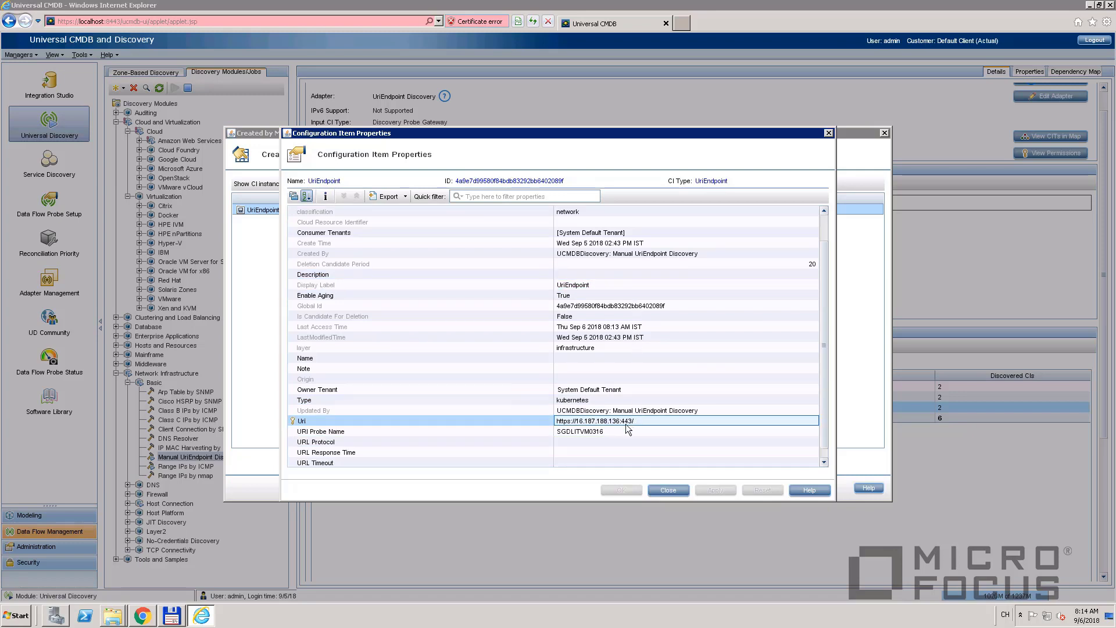
{"action": "double_click", "coordinate": [590, 430]}
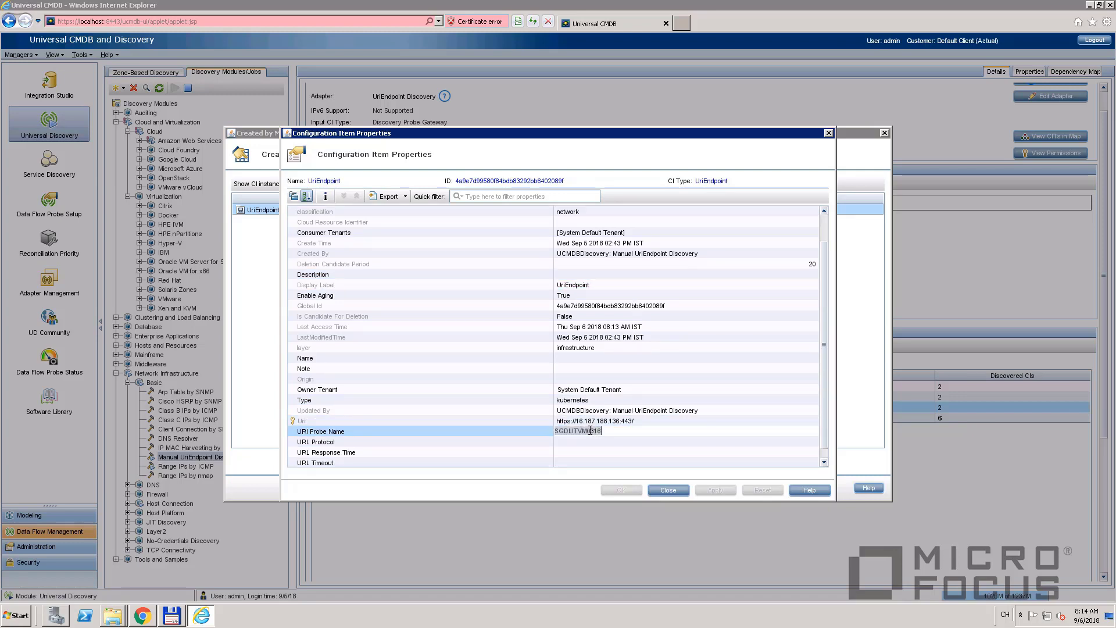
{"action": "left_click", "coordinate": [676, 493]}
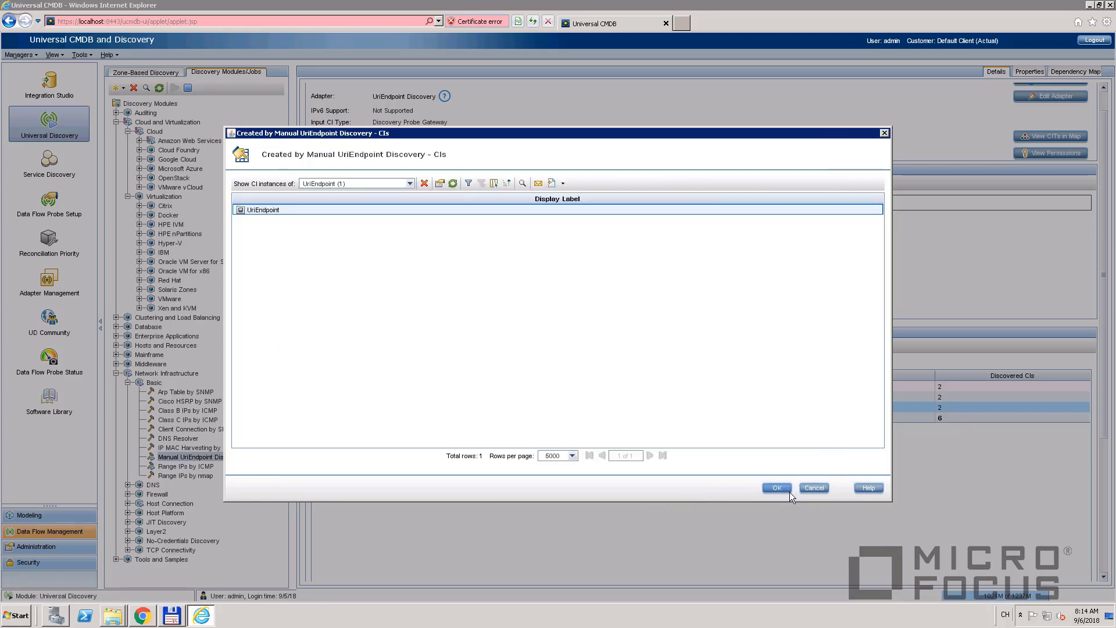
{"action": "left_click", "coordinate": [810, 486]}
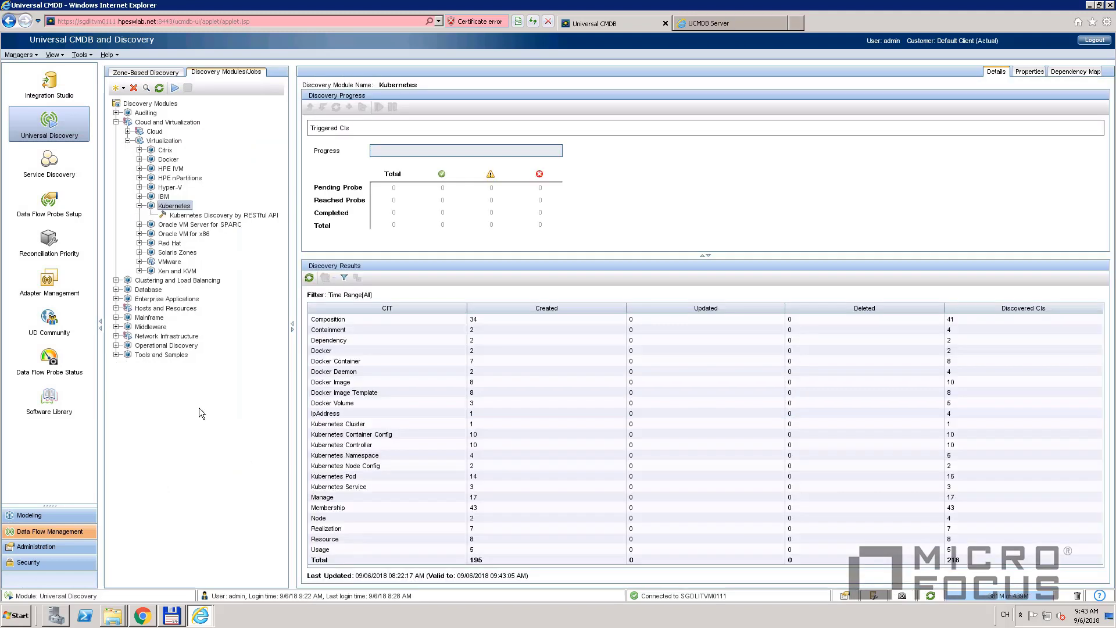
- Activate the Kubernetes Discovery by RESTful API job and check its Kubernetes Cluster result
{"action": "left_click", "coordinate": [200, 215]}
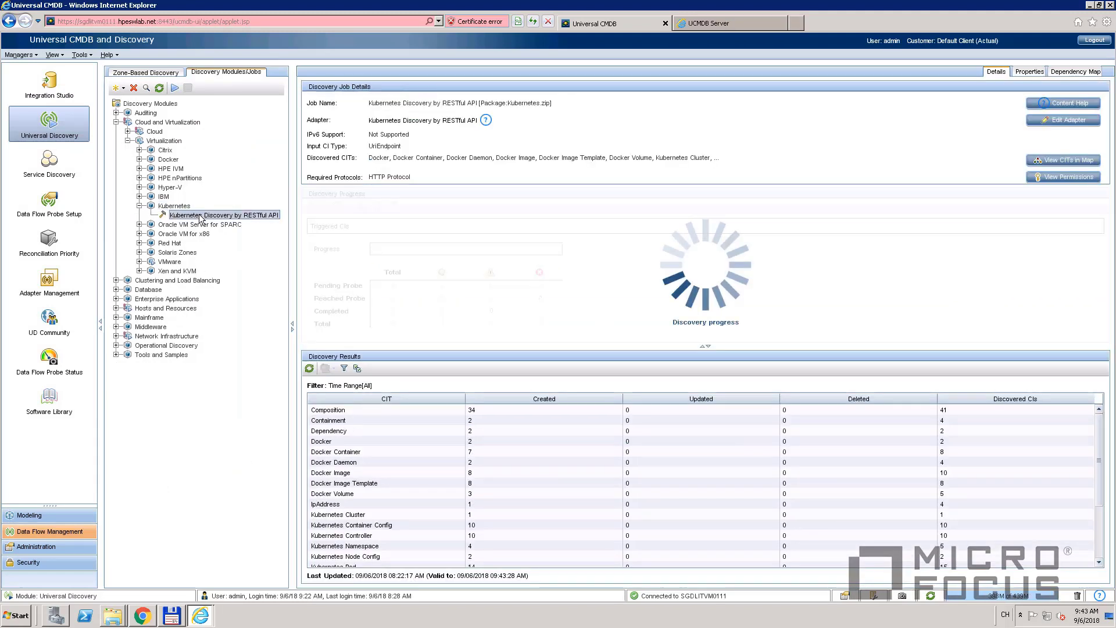
{"action": "right_click", "coordinate": [233, 216]}
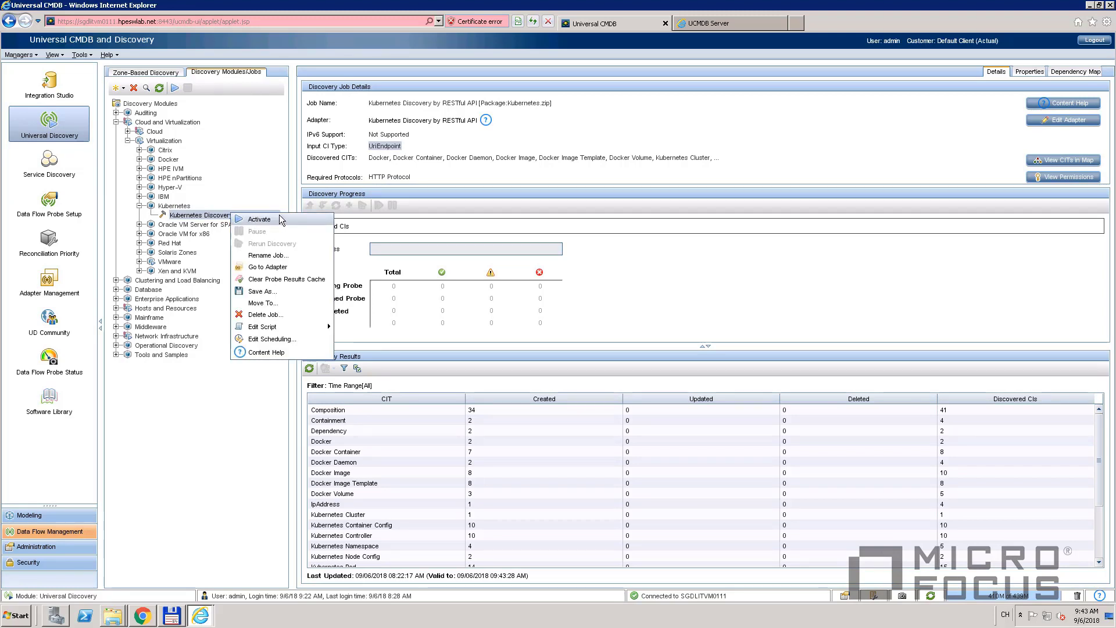
{"action": "left_click", "coordinate": [259, 220]}
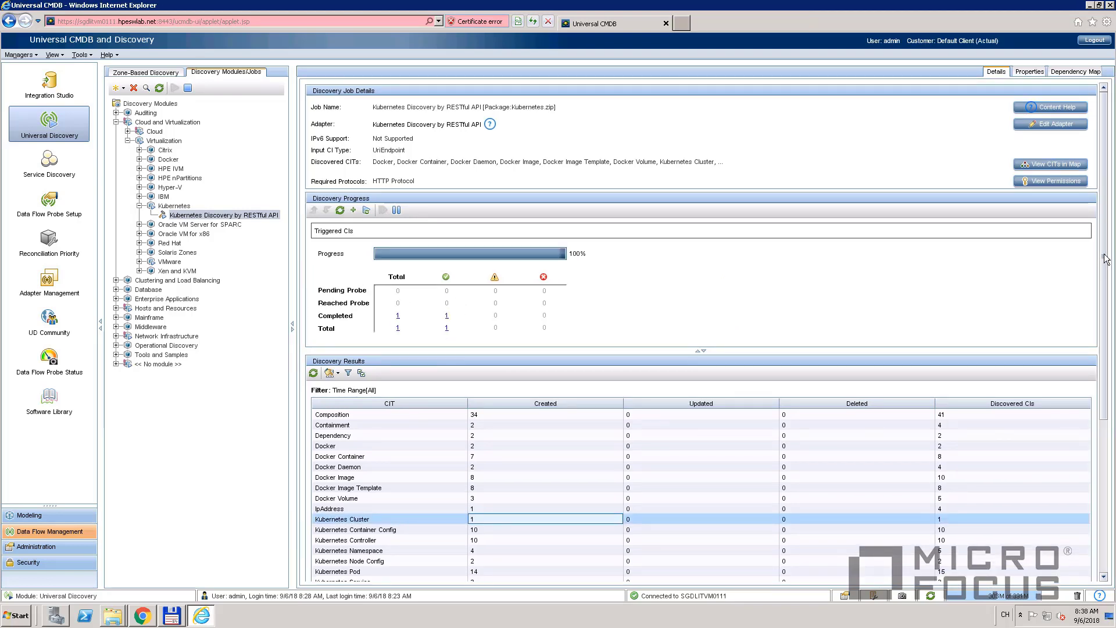
{"action": "left_click_drag", "start_coordinate": [1107, 275], "coordinate": [1087, 404]}
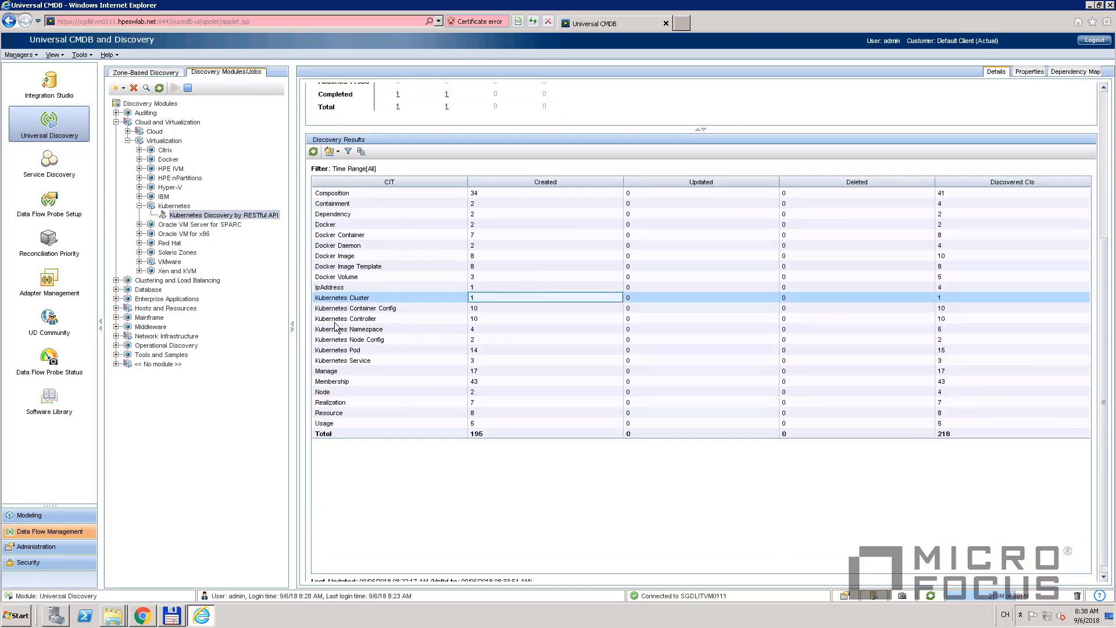
{"action": "left_click", "coordinate": [361, 300]}
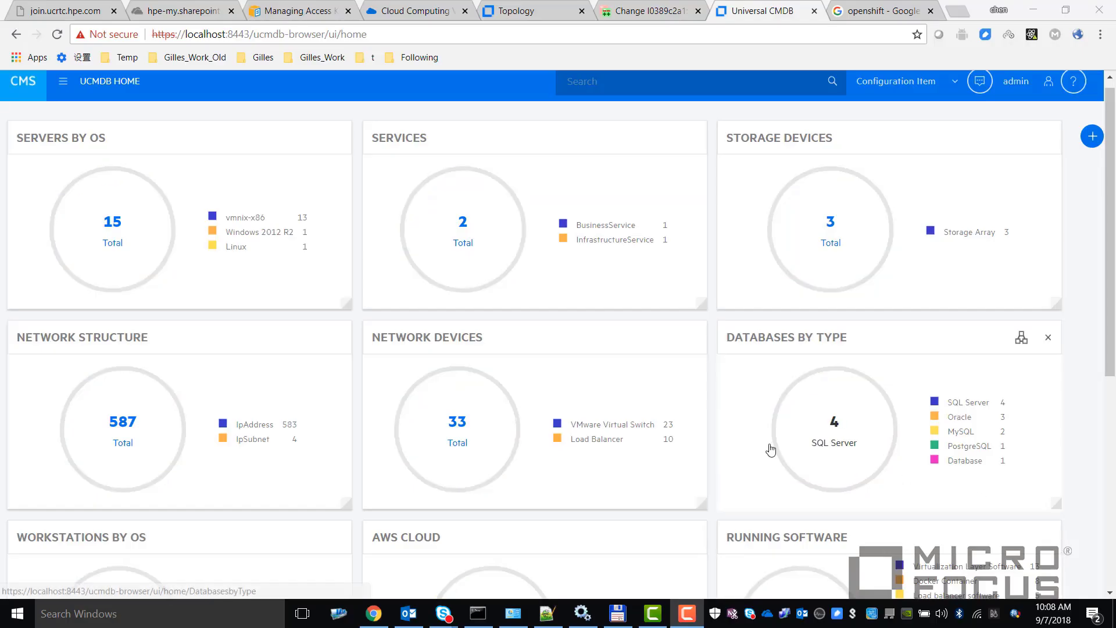
- Open the Kubernetes Topology report from the Reports page
{"action": "left_click", "coordinate": [58, 86]}
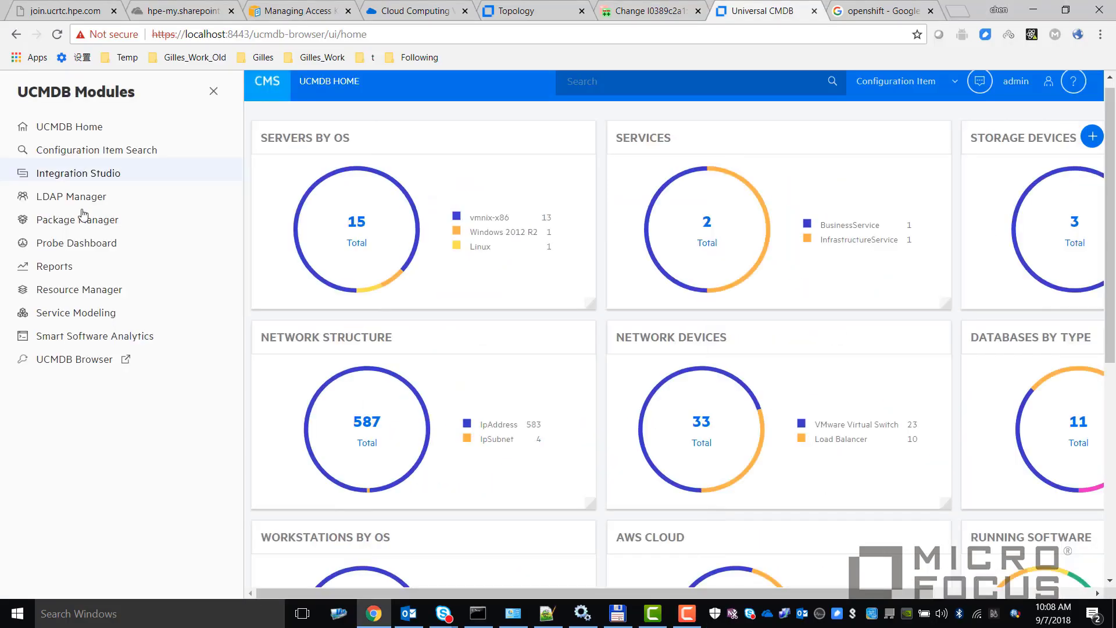
{"action": "left_click", "coordinate": [48, 269]}
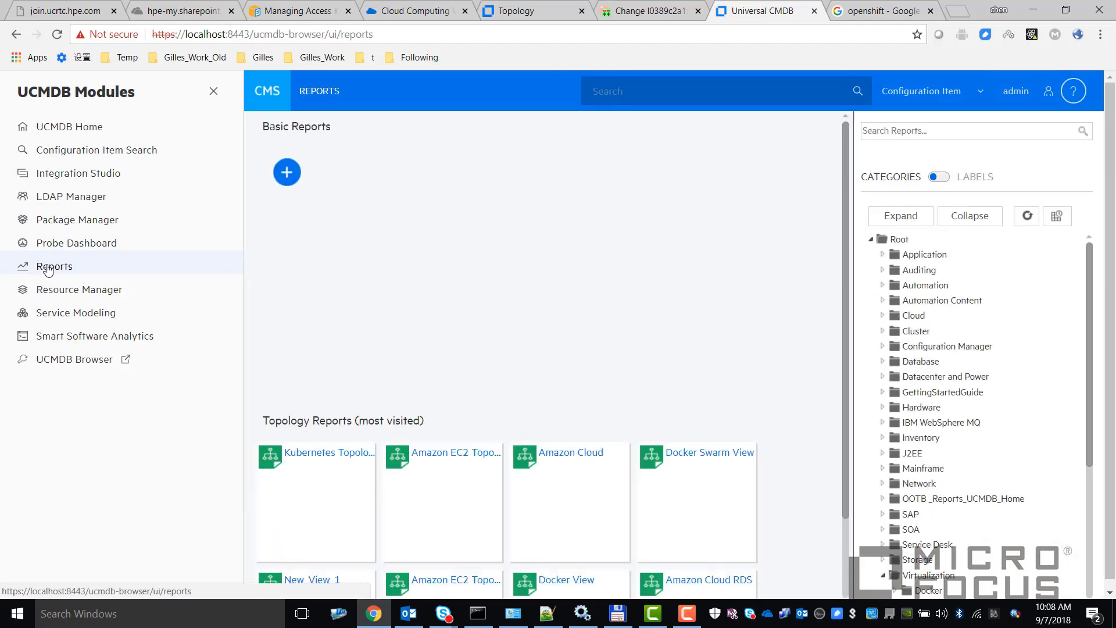
{"action": "left_click", "coordinate": [213, 92]}
{"action": "scroll", "coordinate": [1024, 433], "scroll_direction": "down", "scroll_amount": 3}
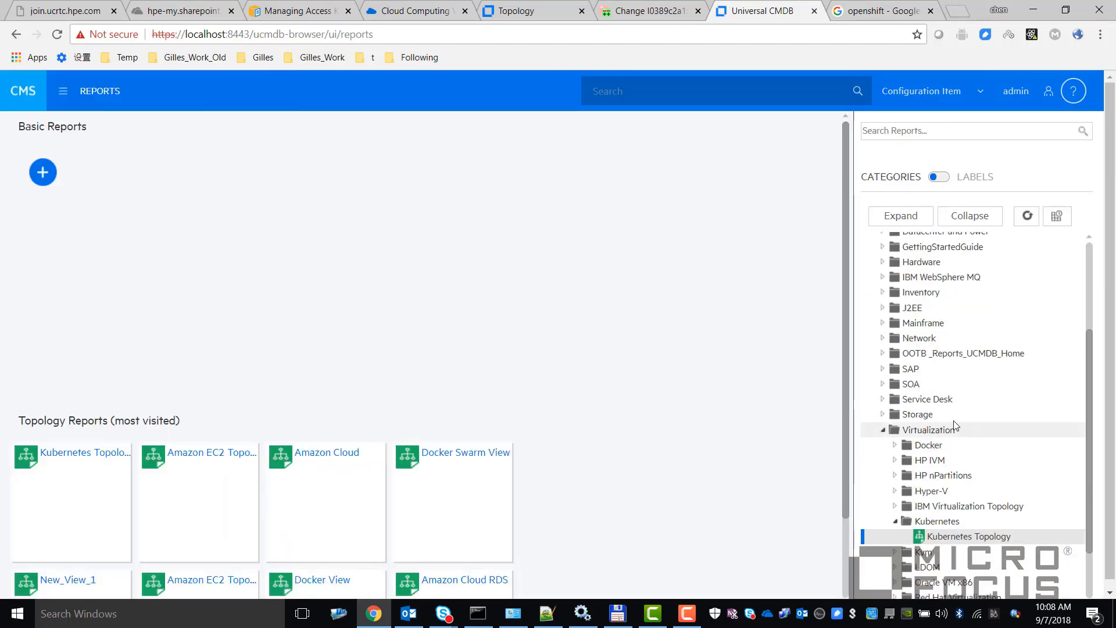
{"action": "left_click", "coordinate": [941, 538]}
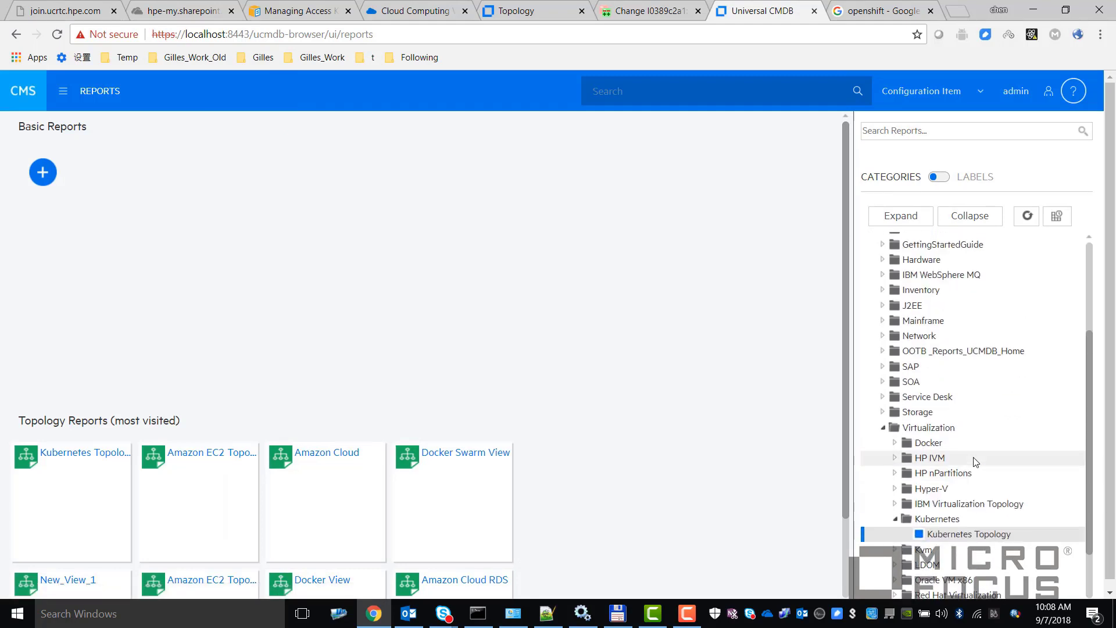
{"action": "double_click", "coordinate": [964, 538]}
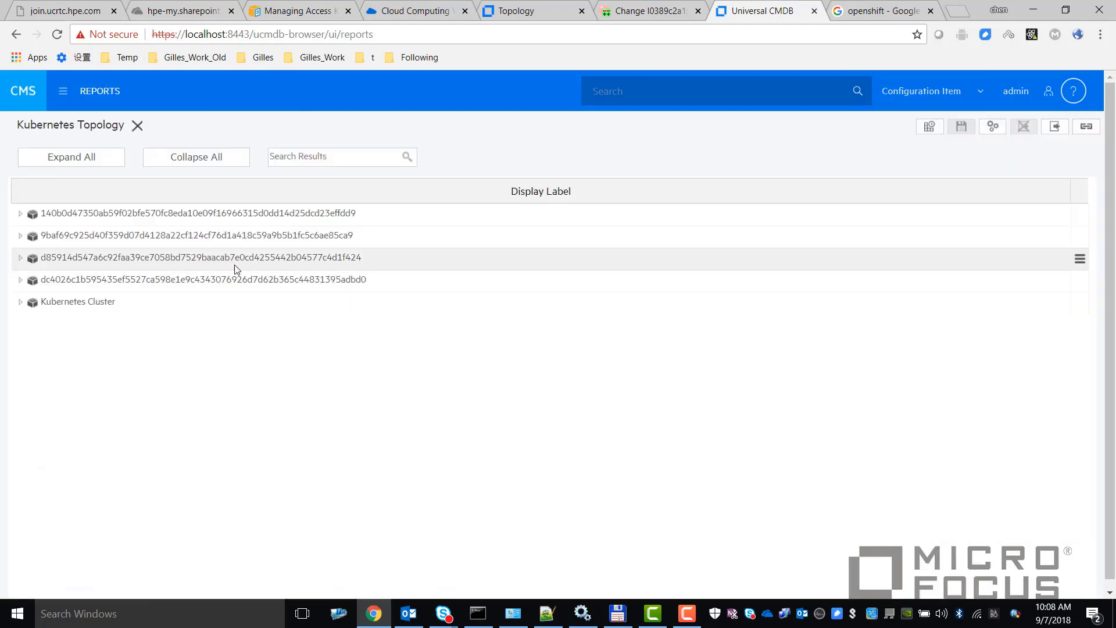
- Expand Kubernetes Cluster, node 16.187.191.65 and Docker to reveal the Docker Daemon
{"action": "left_click", "coordinate": [21, 303]}
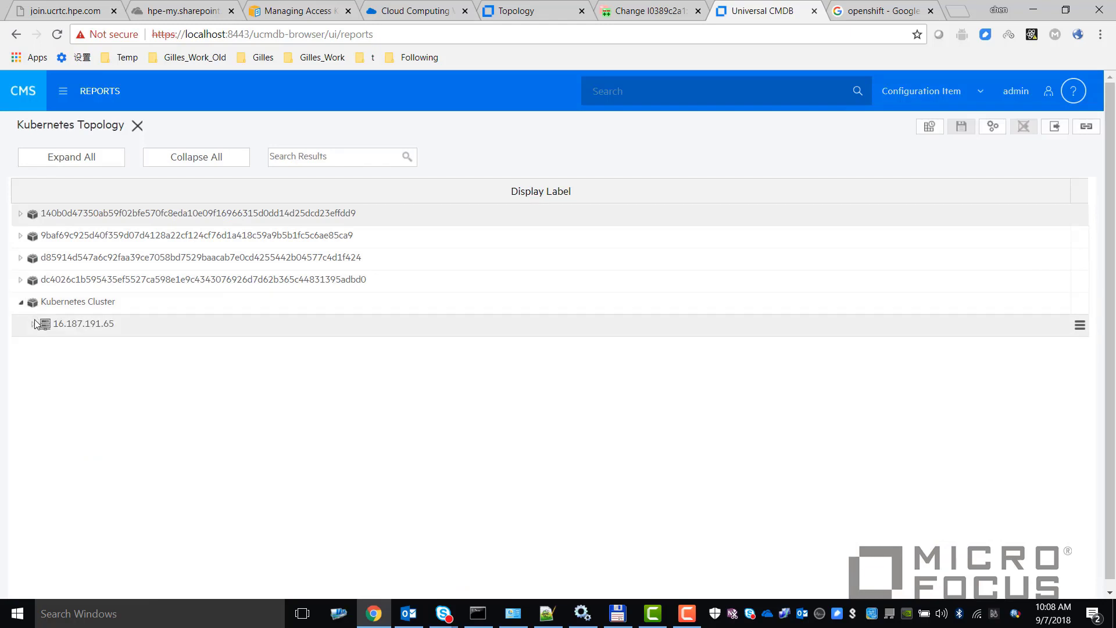
{"action": "left_click", "coordinate": [34, 324]}
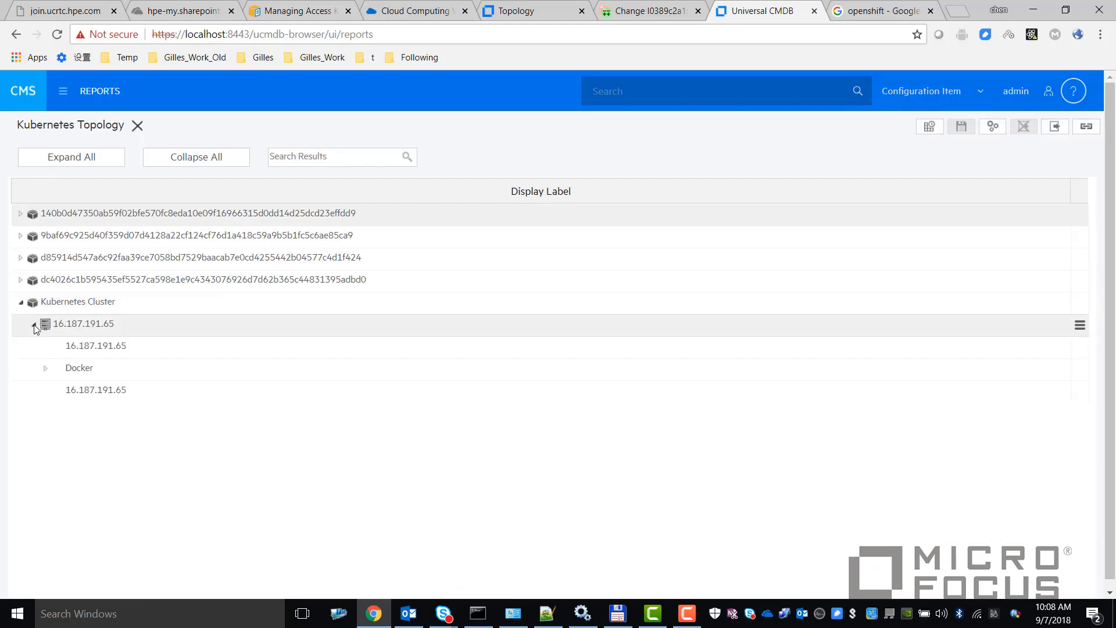
{"action": "left_click", "coordinate": [46, 369]}
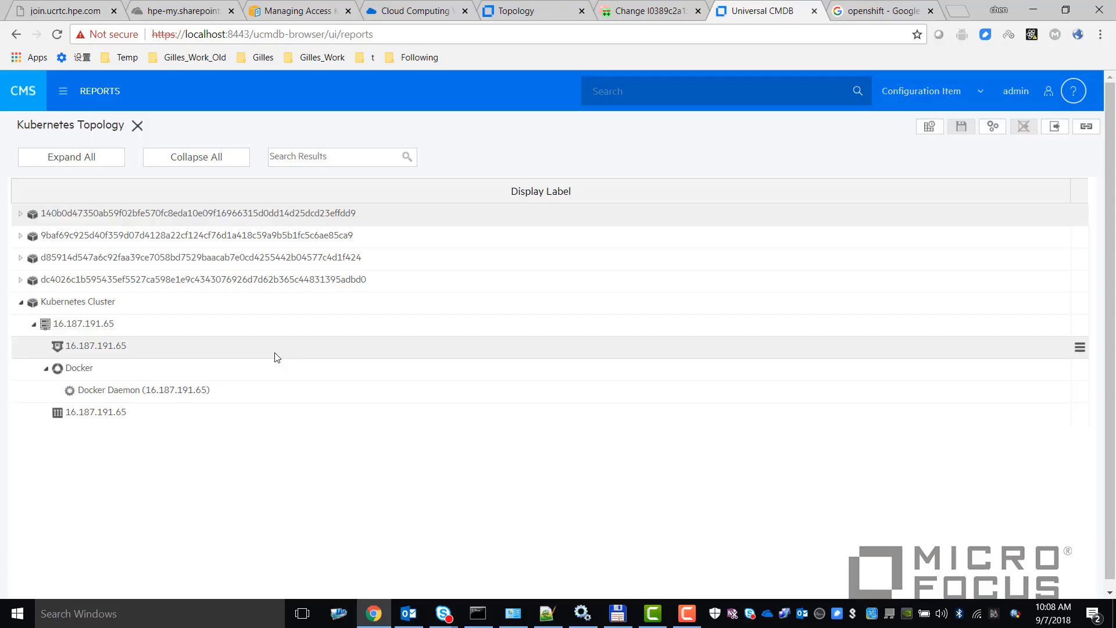